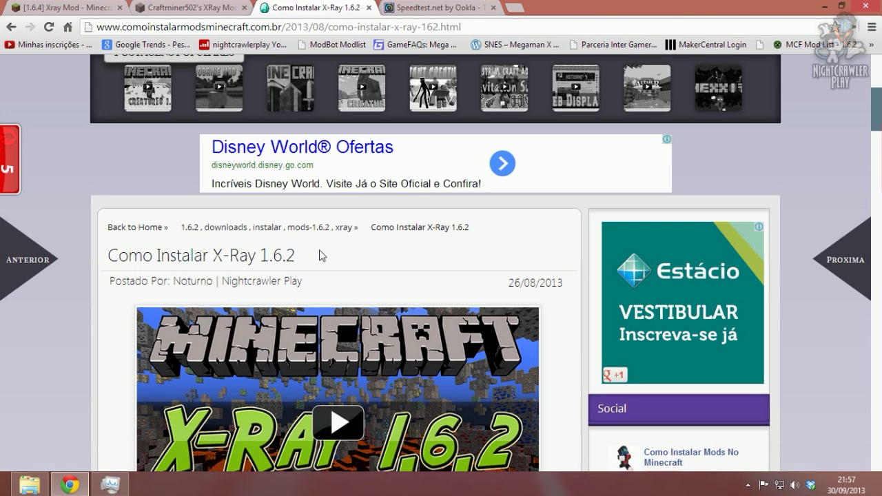
# Step: Read the X-Ray Mod forum thread's compatibility note about changed .class files and OptiFine
pyautogui.click(76, 8)
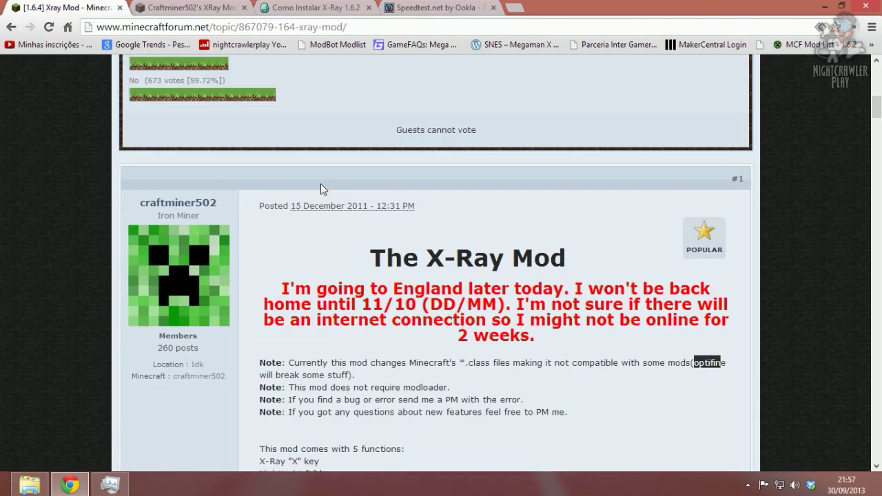
pyautogui.scroll(-1, 320, 183)
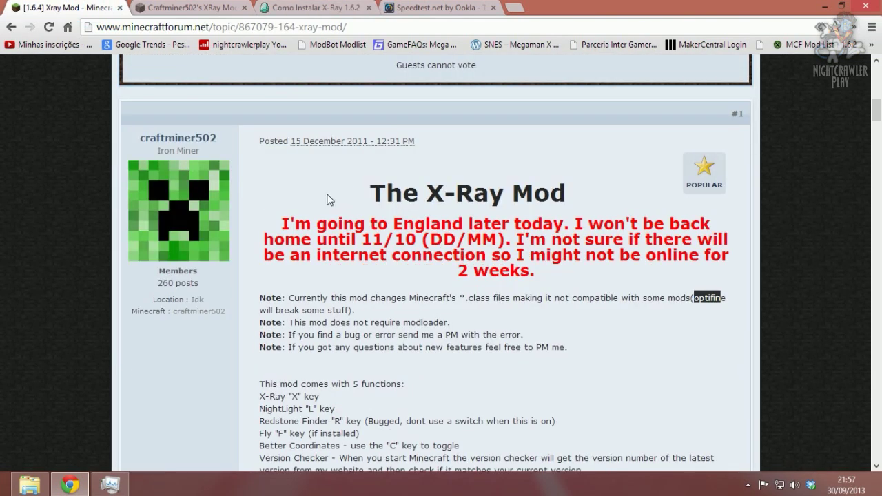
pyautogui.moveTo(288, 297); pyautogui.dragTo(506, 300)
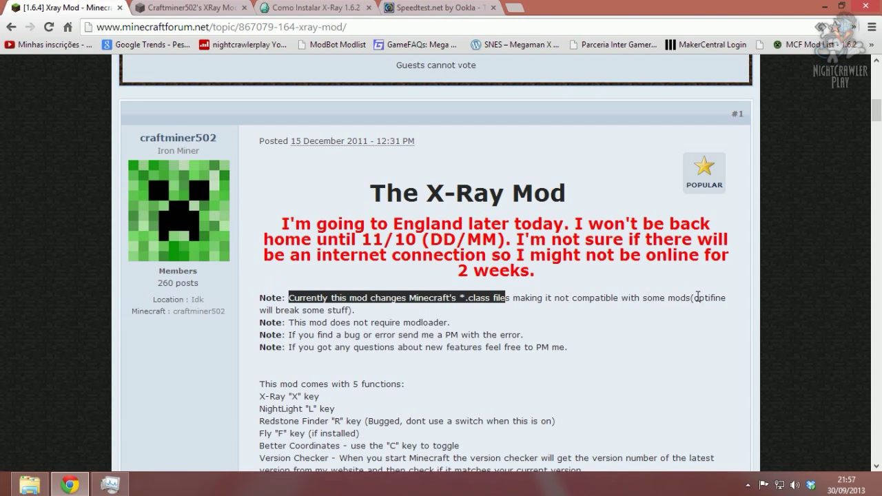
pyautogui.moveTo(691, 297); pyautogui.dragTo(721, 298)
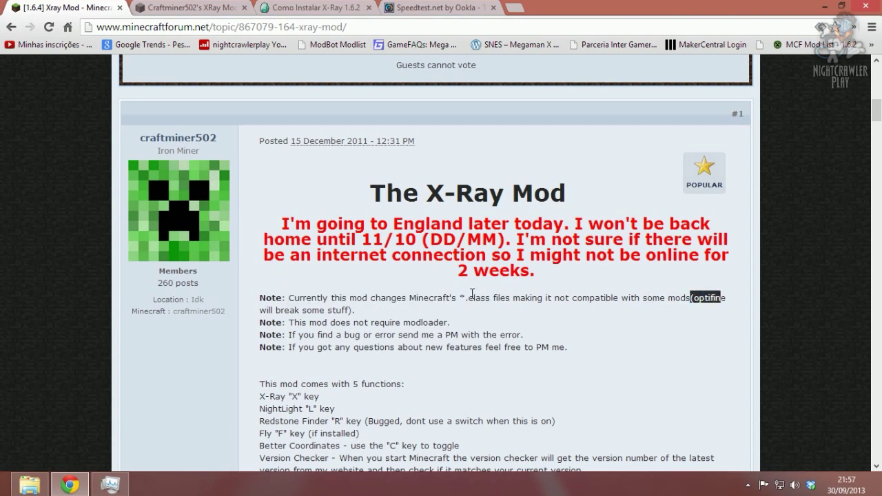
# Step: Check the XRay Mod download page for the old version v042 made for Minecraft 1.6.2
pyautogui.click(165, 8)
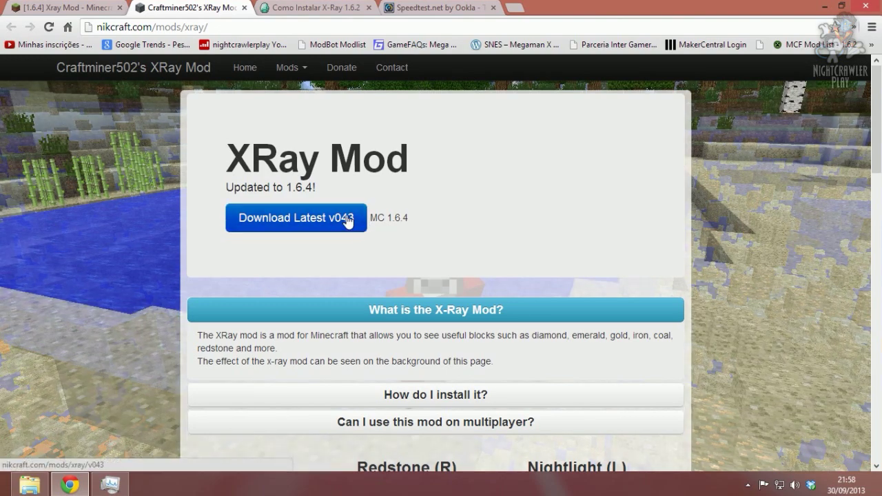
pyautogui.scroll(-2, 334, 213)
pyautogui.scroll(-5, 133, 238)
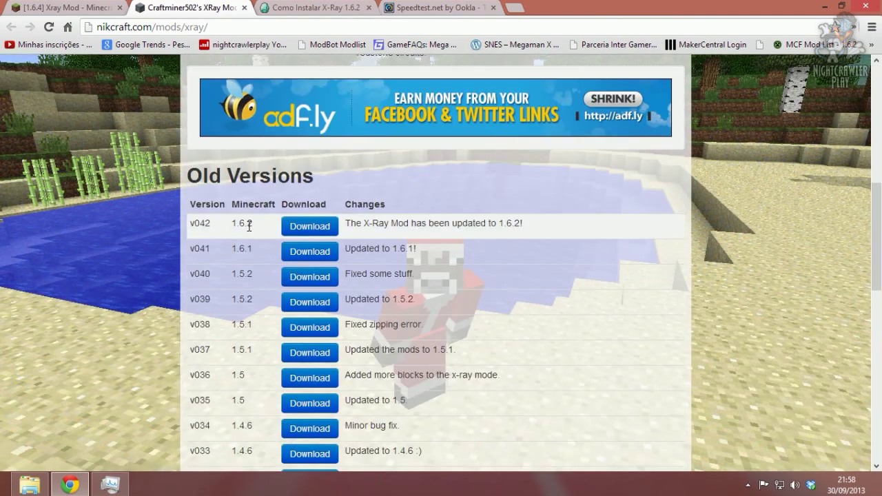
pyautogui.scroll(1, 238, 229)
pyautogui.moveTo(230, 288); pyautogui.dragTo(256, 289)
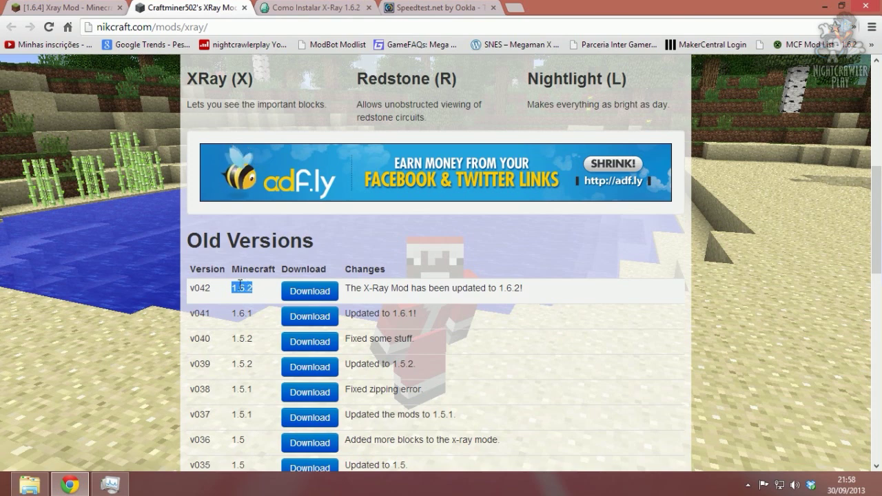
pyautogui.moveTo(189, 288); pyautogui.dragTo(217, 288)
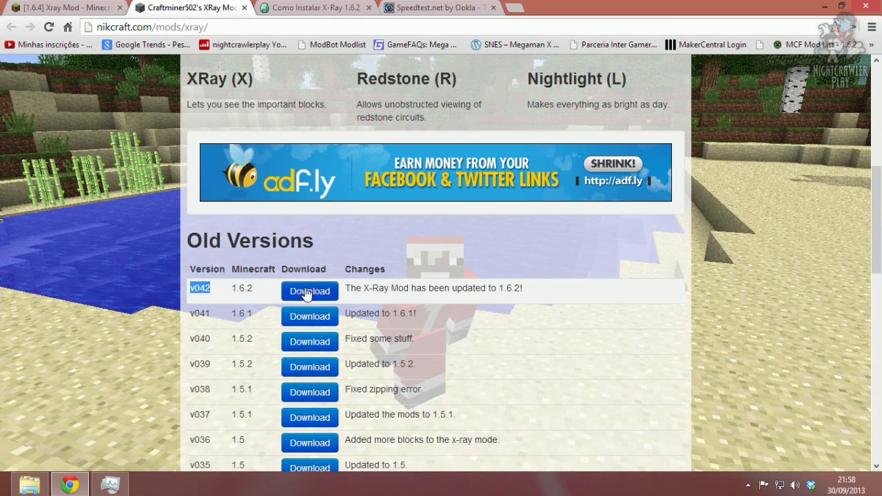
# Step: Switch to File Explorer and check the downloaded archives [1.6.4]X-RayMod_v043.zip and [1.6.2]X-RayMod_v042.zip
pyautogui.hotkey('alt', 'Tab')
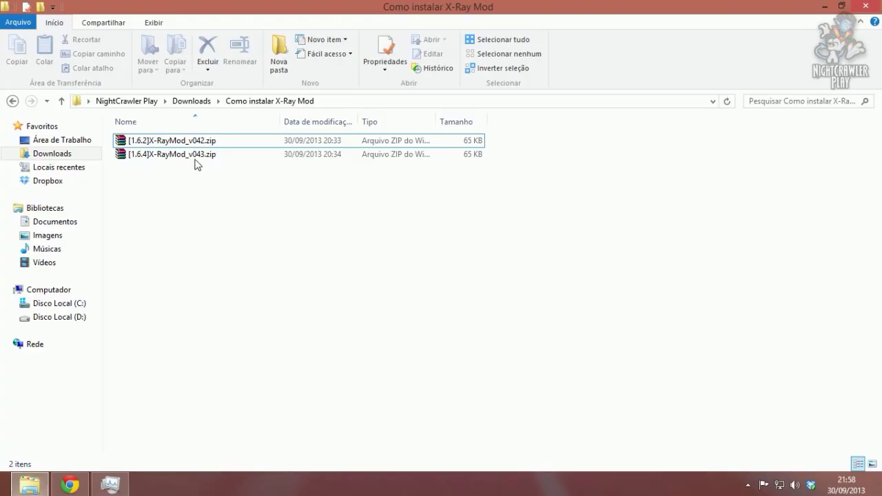
pyautogui.click(159, 156)
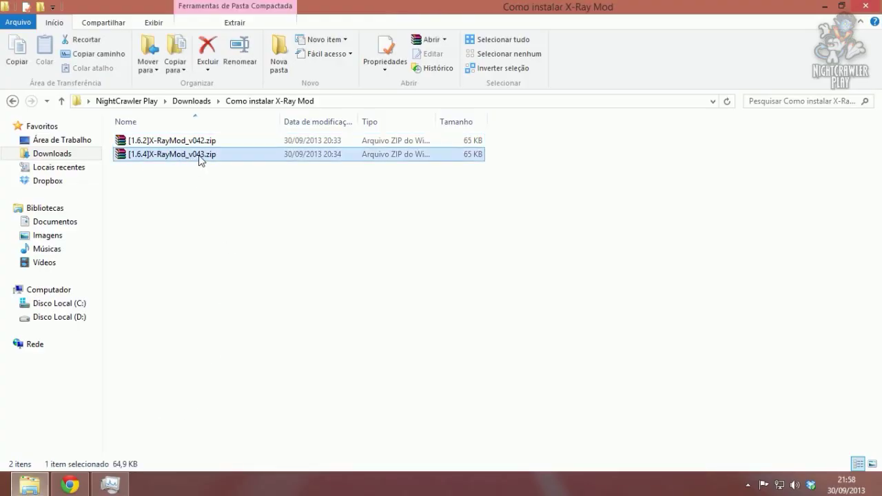
pyautogui.click(163, 141)
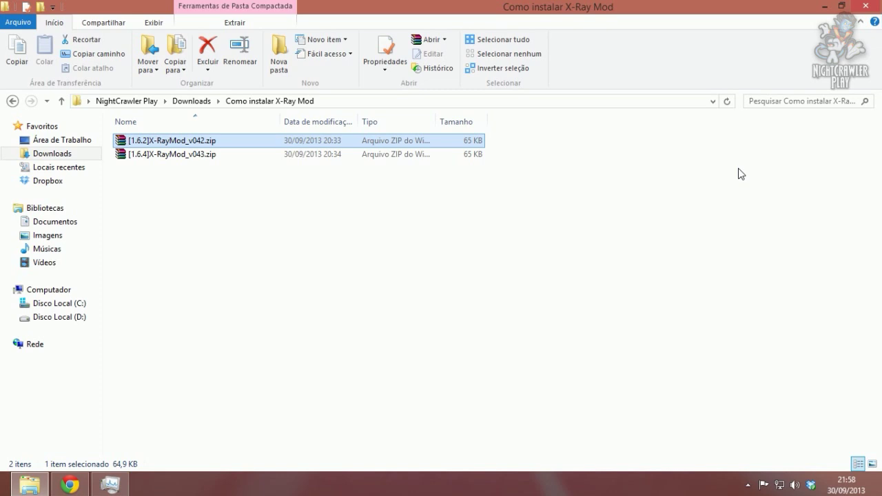
# Step: Minimize the open windows and start KeiNett Minecraft Launcher from the desktop
pyautogui.click(822, 5)
pyautogui.click(825, 6)
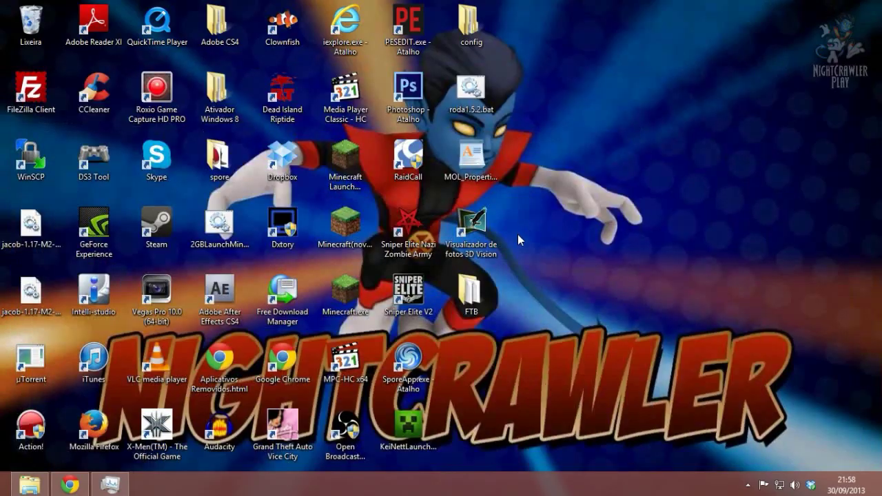
pyautogui.doubleClick(428, 420)
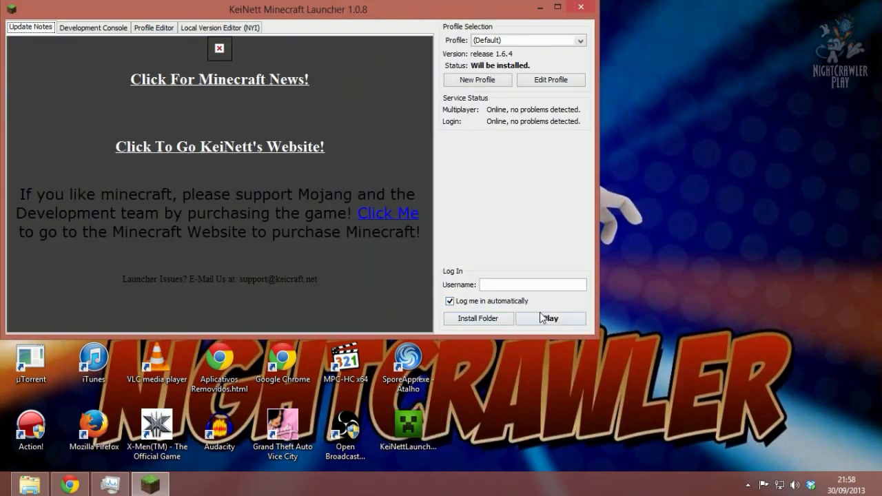
pyautogui.click(533, 285)
# Step: Set the (Default) profile to use version release 1.6.4 and save the profile
pyautogui.click(544, 82)
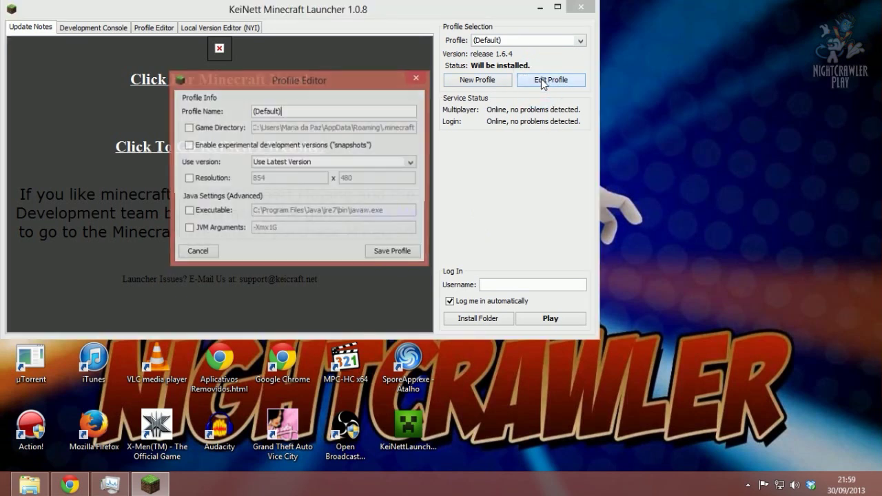
pyautogui.click(270, 164)
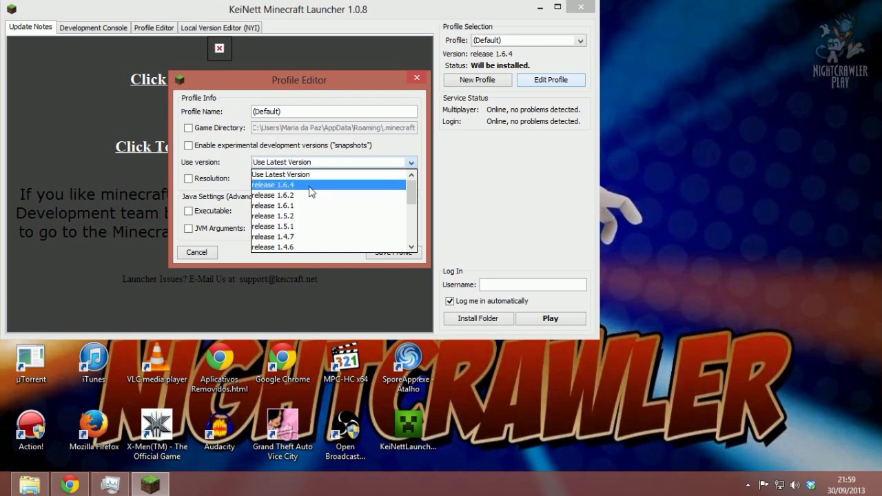
pyautogui.click(295, 185)
pyautogui.click(387, 252)
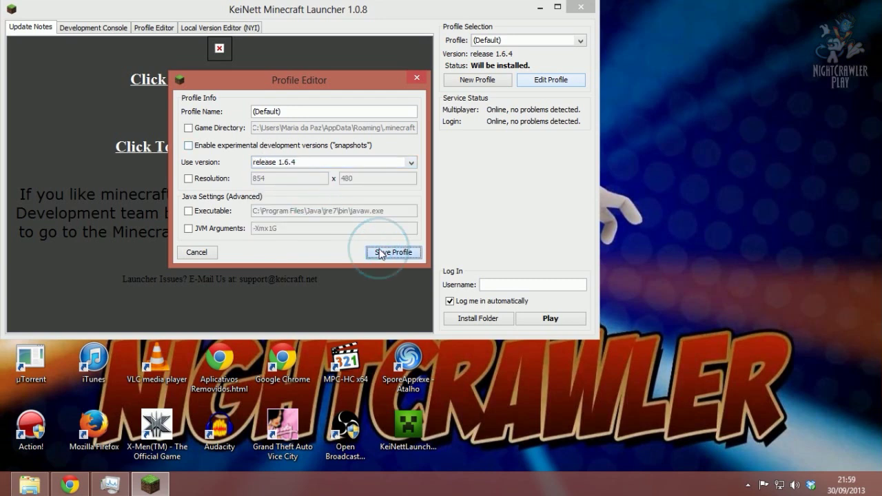
# Step: Set the (Default) profile to use version release 1.6.2 and save the profile
pyautogui.click(552, 80)
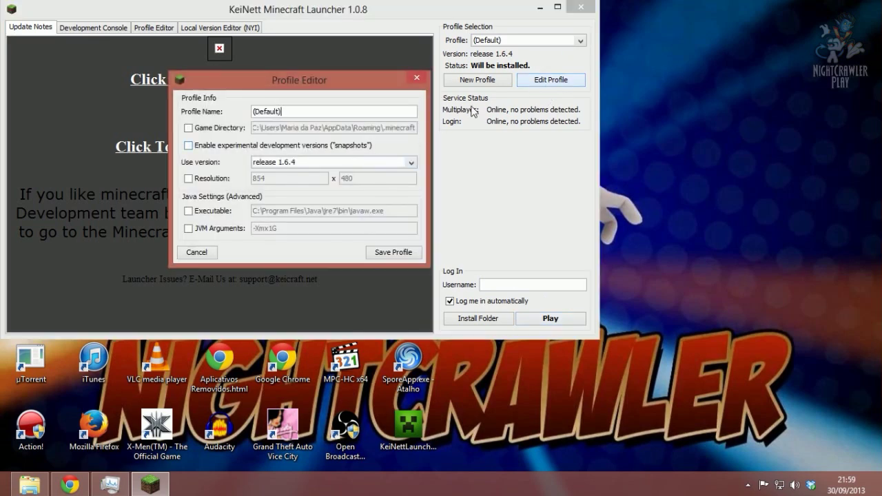
pyautogui.click(416, 77)
pyautogui.click(551, 80)
pyautogui.click(269, 163)
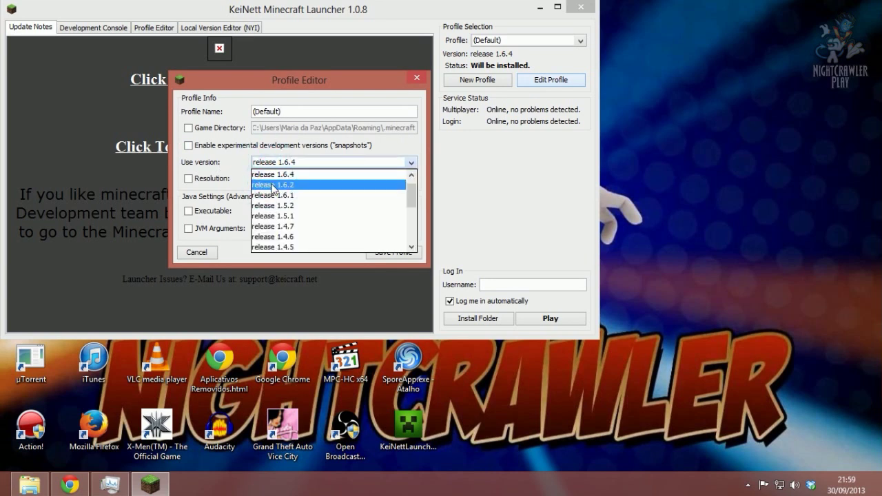
pyautogui.click(273, 185)
pyautogui.click(386, 252)
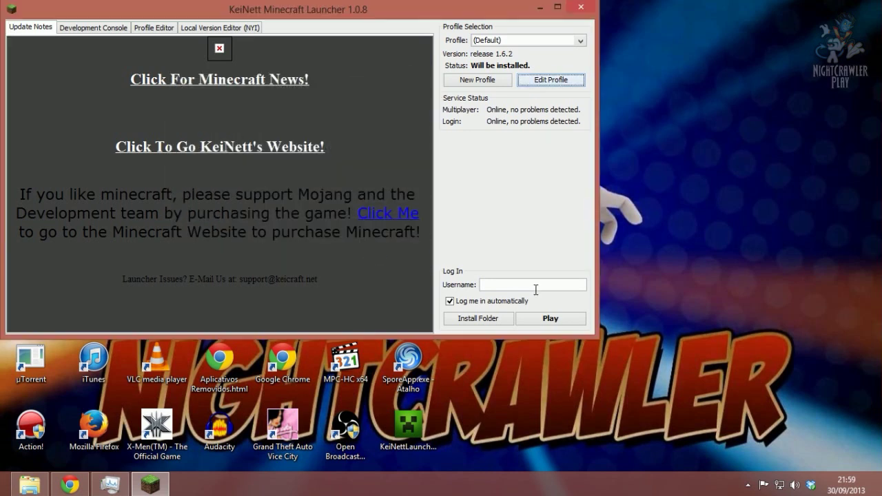
pyautogui.click(536, 286)
# Step: Switch the (Default) profile back to version release 1.6.4 and save it
pyautogui.click(545, 81)
pyautogui.click(290, 162)
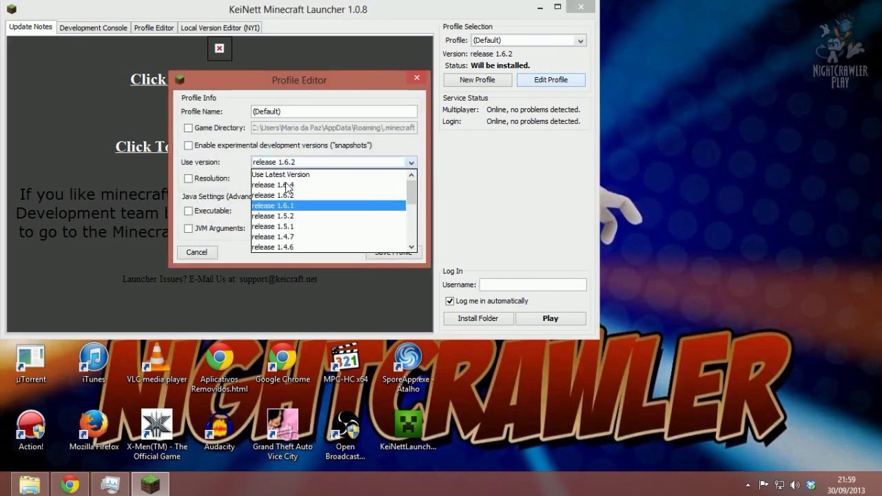
pyautogui.click(288, 186)
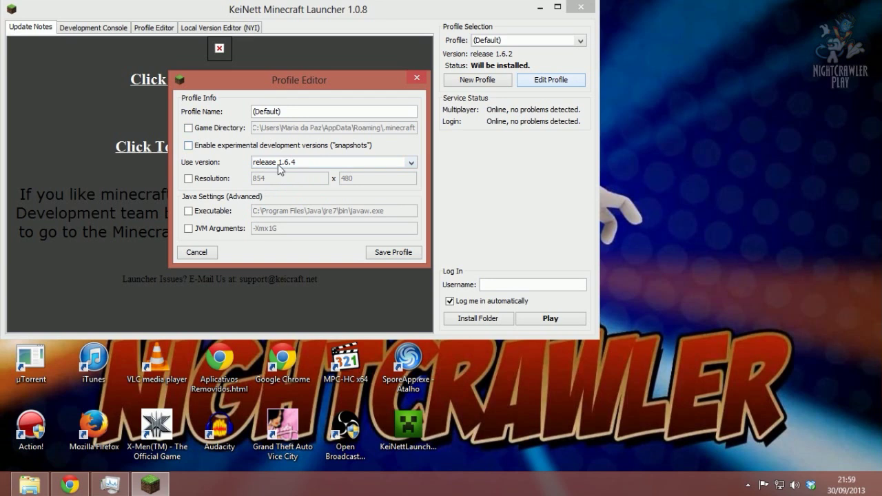
pyautogui.click(391, 253)
# Step: Run Minecraft 1.6.4 once under the player's username, and close both the game and the launcher
pyautogui.click(491, 279)
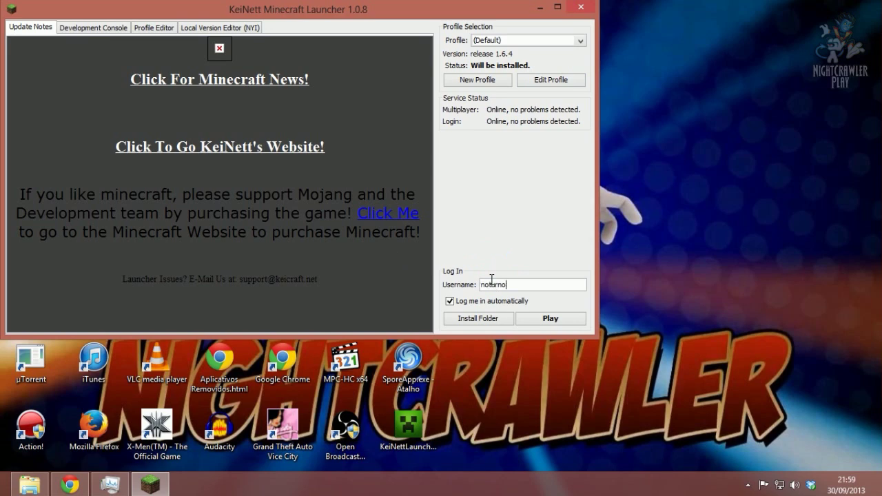
pyautogui.click(535, 322)
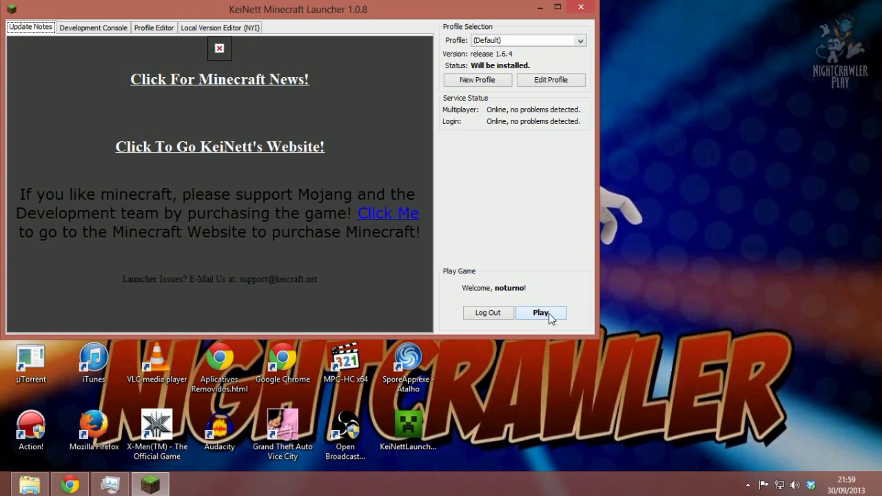
pyautogui.click(547, 314)
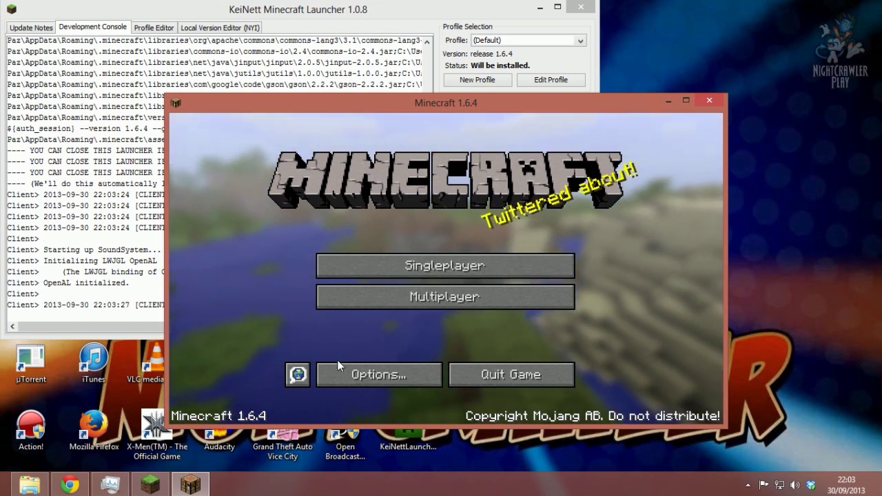
pyautogui.click(710, 100)
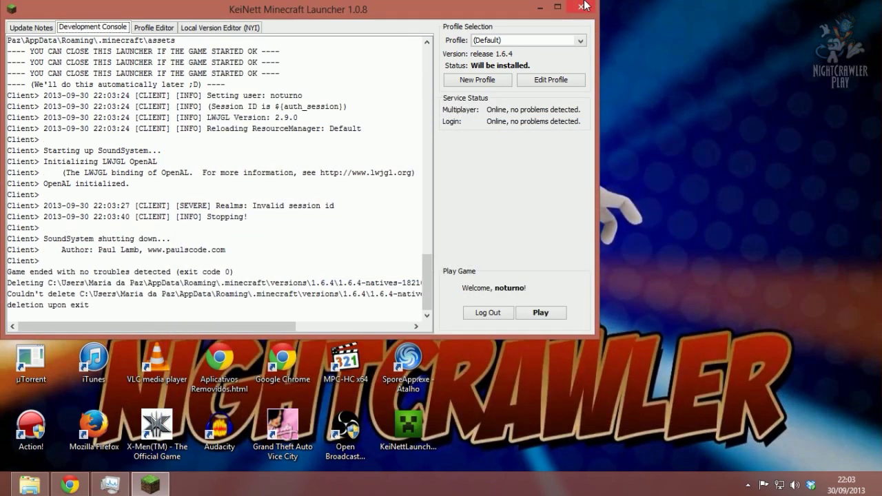
pyautogui.click(585, 8)
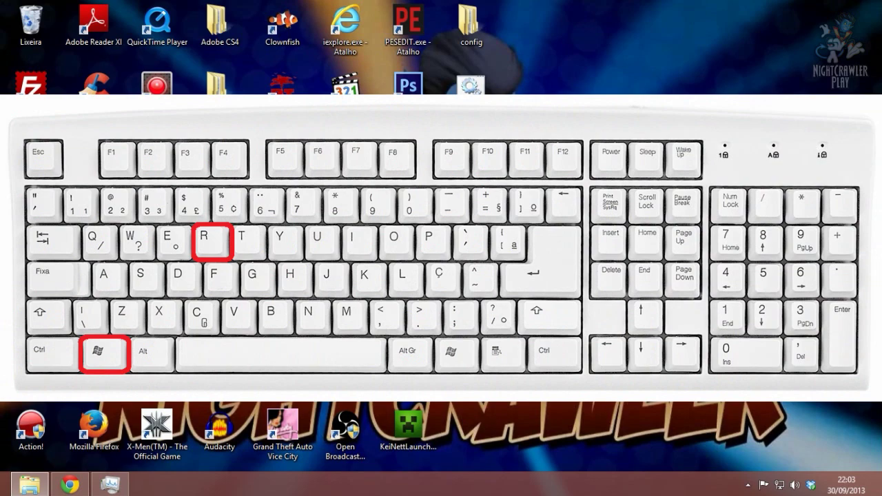
# Step: Open the versions folder inside .minecraft, starting from %appdata% in the Run dialog
pyautogui.press('super+r')
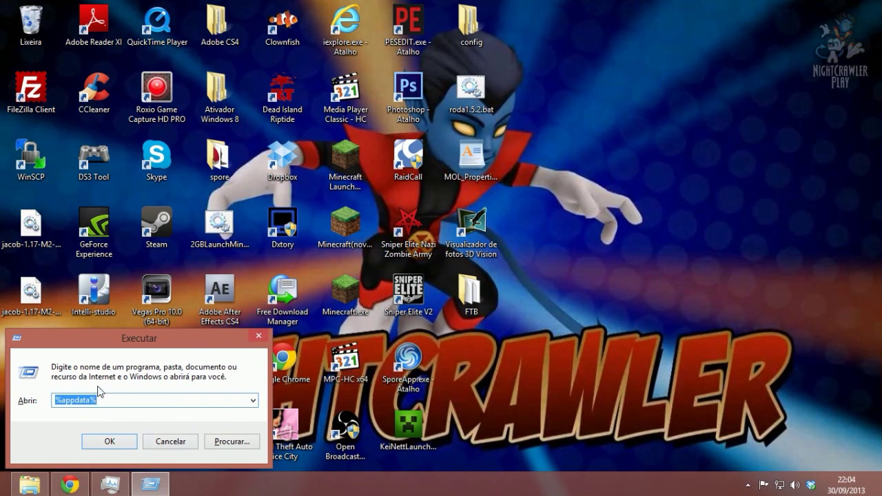
pyautogui.click(111, 442)
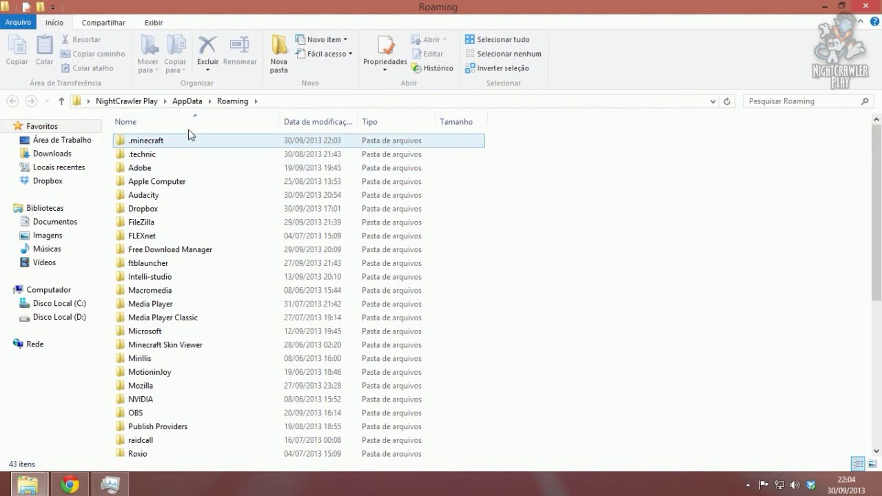
pyautogui.doubleClick(154, 142)
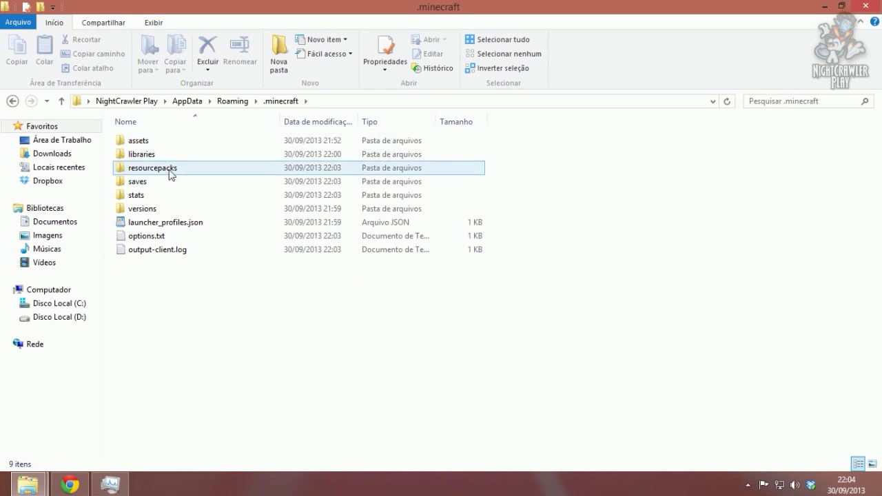
pyautogui.doubleClick(159, 209)
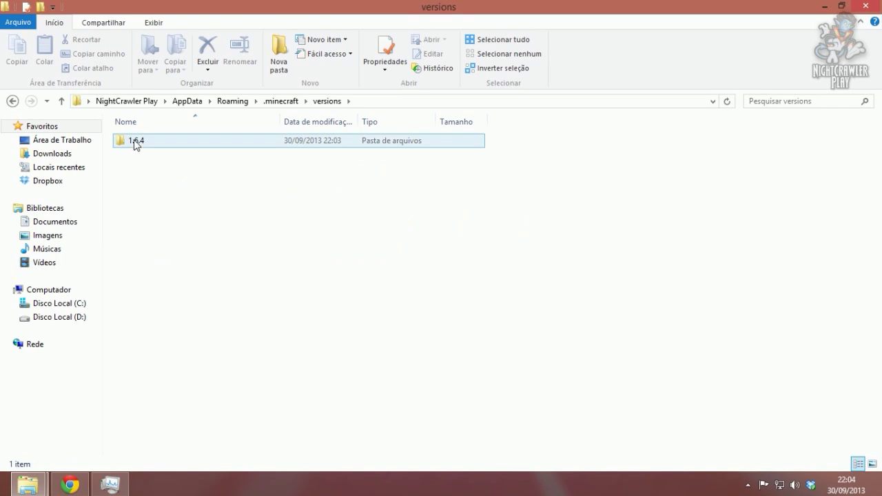
# Step: Duplicate the 1.6.4 folder inside the versions folder
pyautogui.click(136, 144)
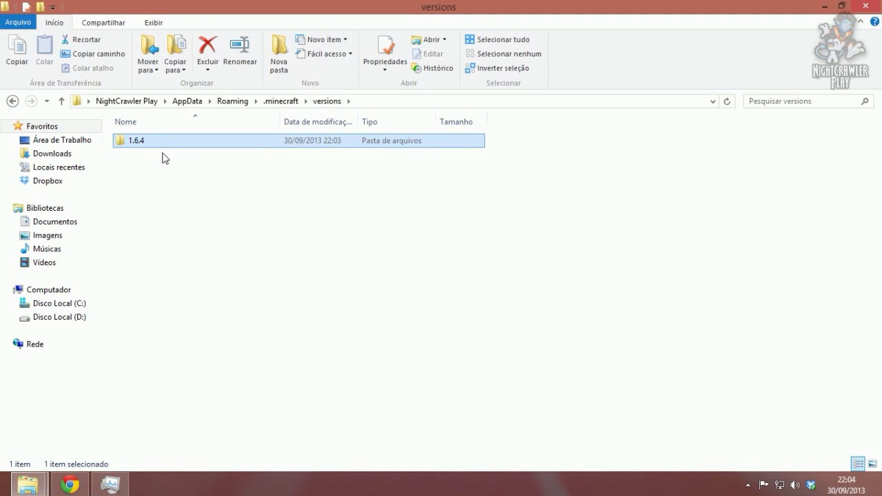
pyautogui.rightClick(142, 140)
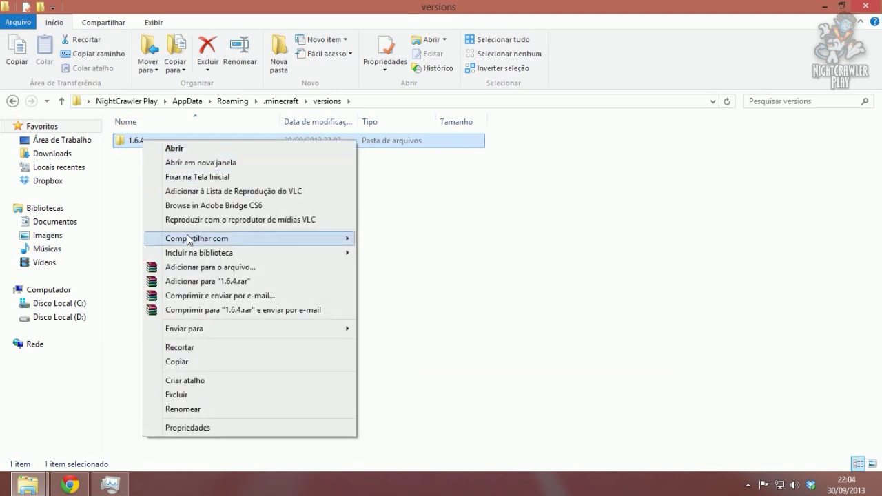
pyautogui.click(189, 366)
pyautogui.rightClick(189, 220)
pyautogui.click(227, 308)
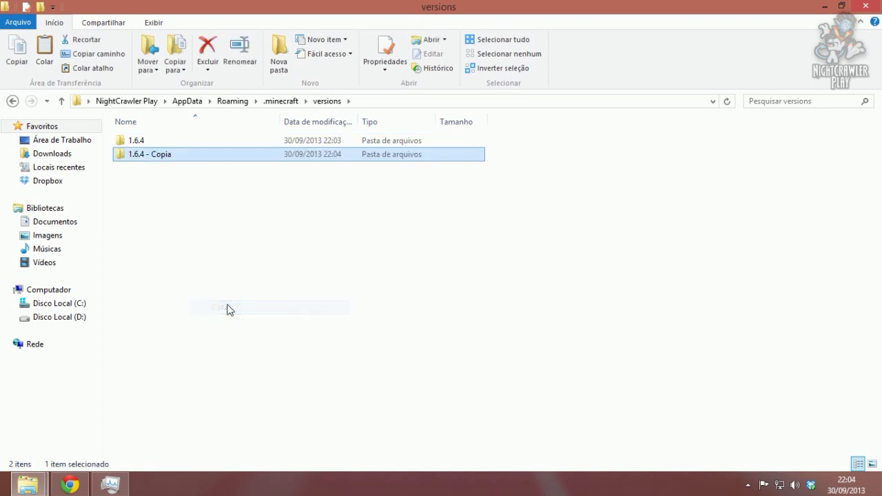
# Step: Rename the duplicated version folder as xray and copy that name to the clipboard
pyautogui.click(154, 156)
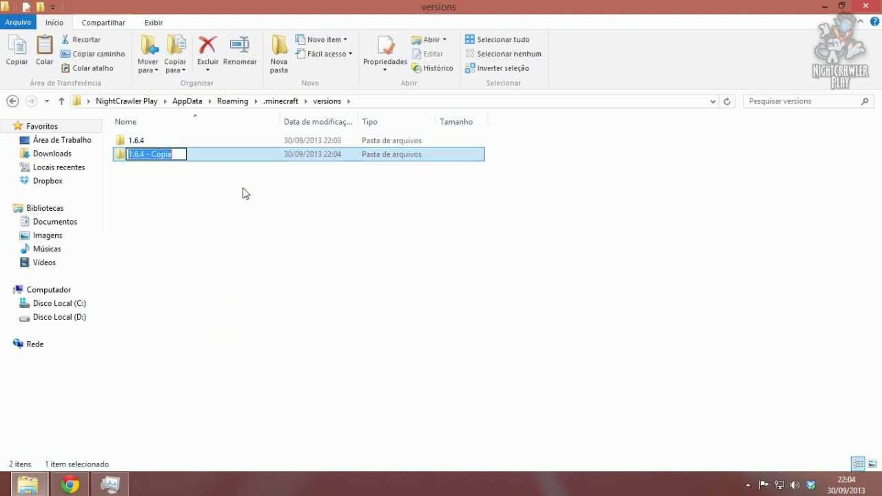
pyautogui.write('xray')
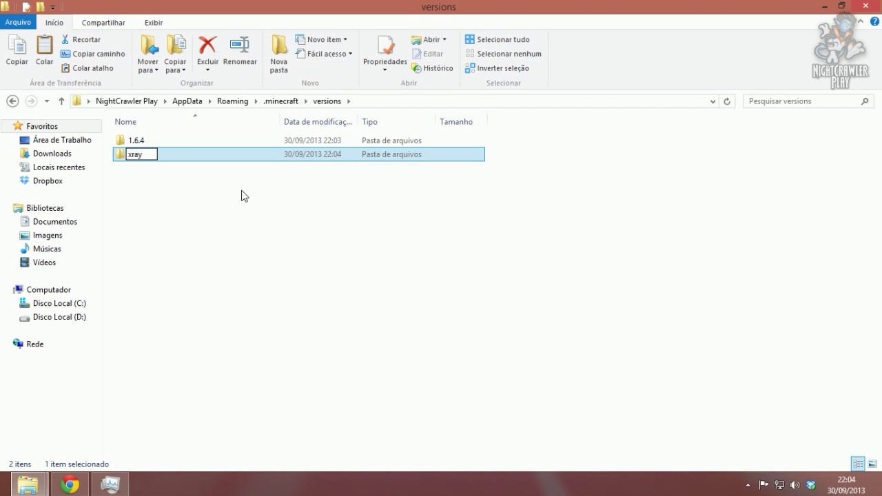
pyautogui.moveTo(146, 160); pyautogui.dragTo(128, 155)
pyautogui.hotkey('ctrl', 'c')
pyautogui.rightClick(140, 152)
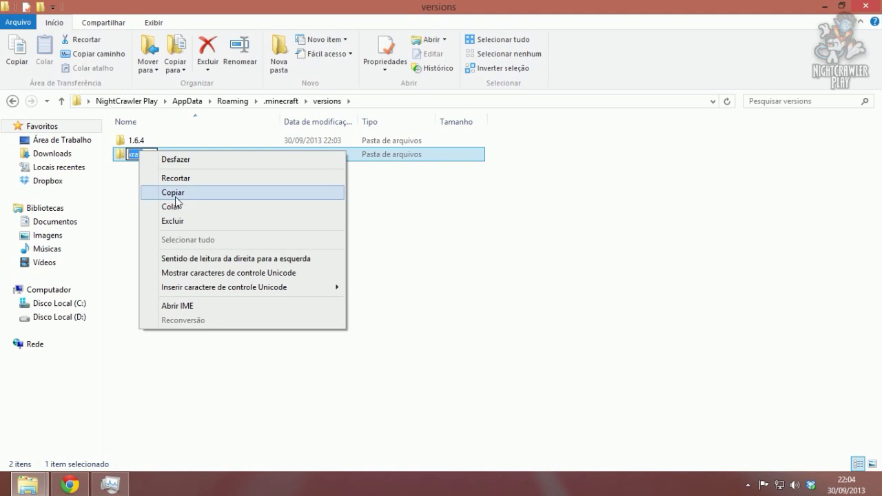
pyautogui.click(166, 191)
pyautogui.click(145, 181)
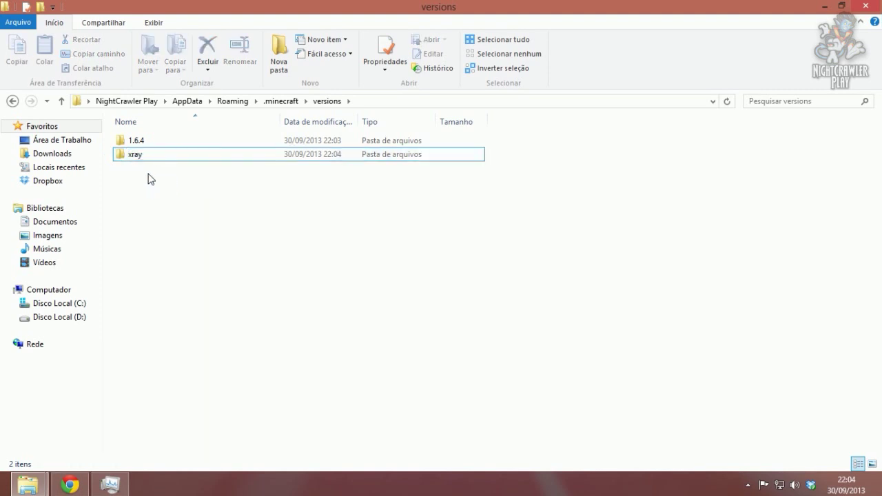
# Step: Open the xray folder and rename 1.6.4.jar as xray.jar
pyautogui.click(147, 159)
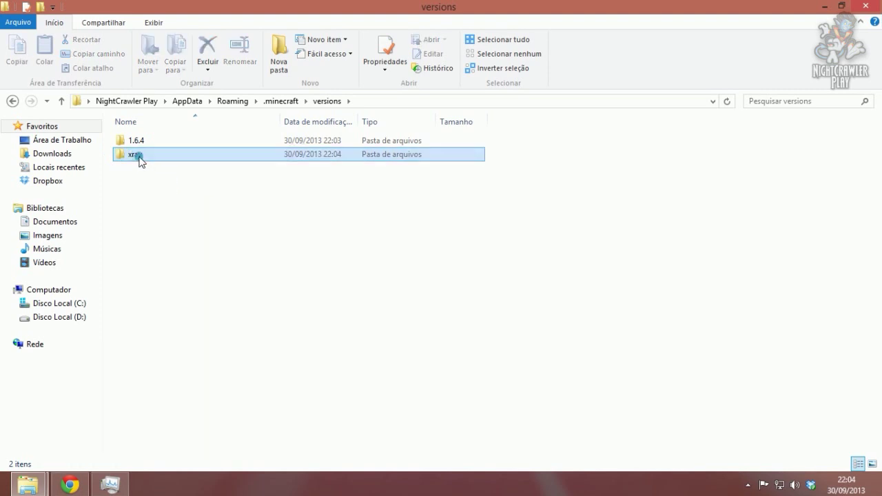
pyautogui.doubleClick(140, 159)
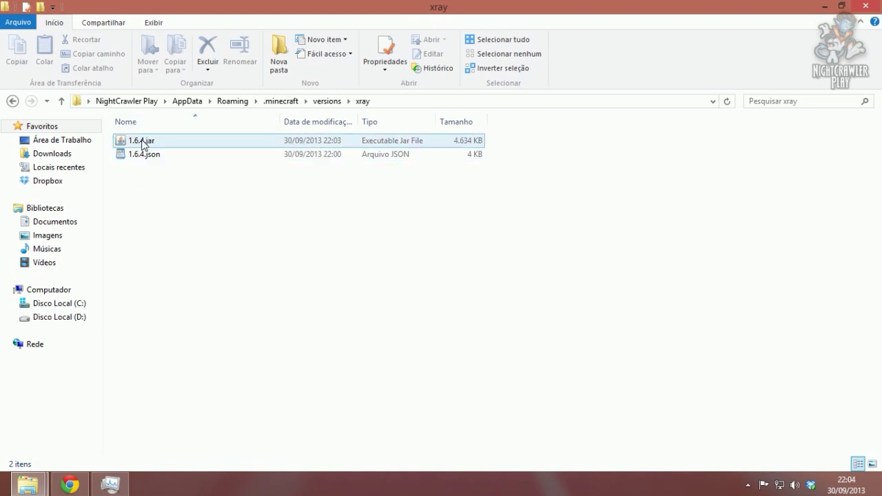
pyautogui.rightClick(143, 143)
pyautogui.click(186, 321)
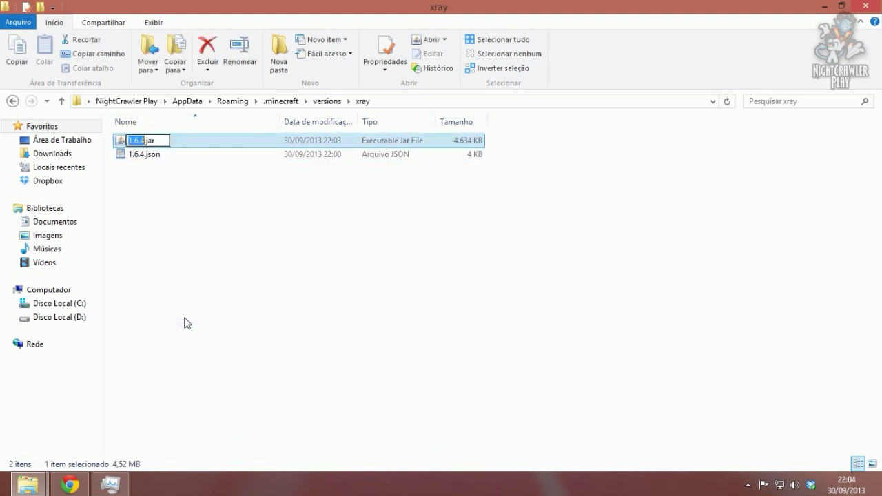
pyautogui.write('xray')
pyautogui.click(183, 182)
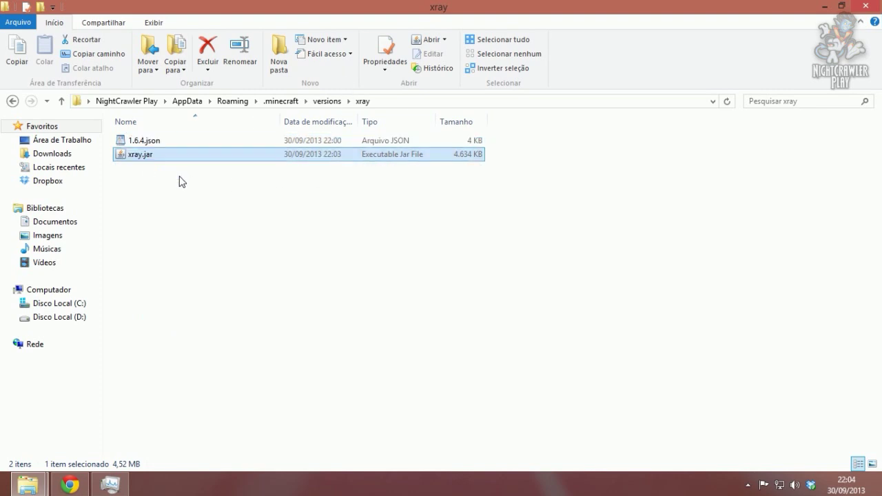
# Step: Rename 1.6.4.json as xray.json and display the folder's view options
pyautogui.rightClick(137, 146)
pyautogui.click(169, 340)
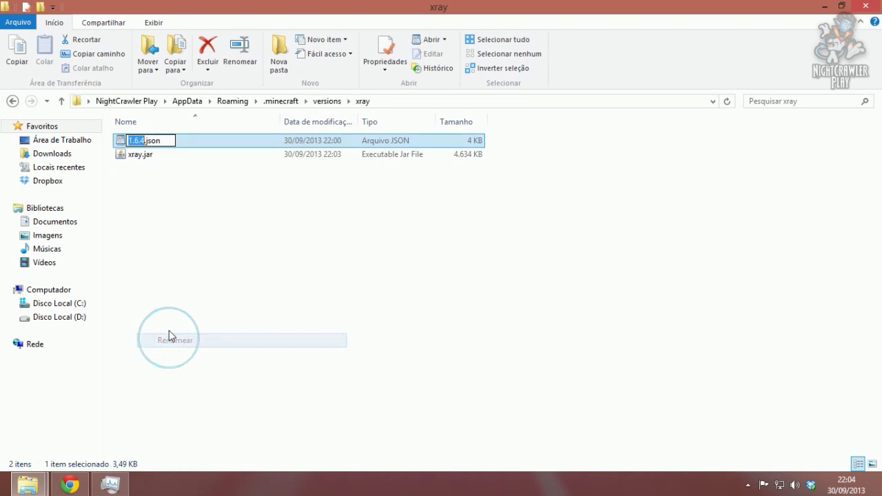
pyautogui.write('xray')
pyautogui.click(176, 199)
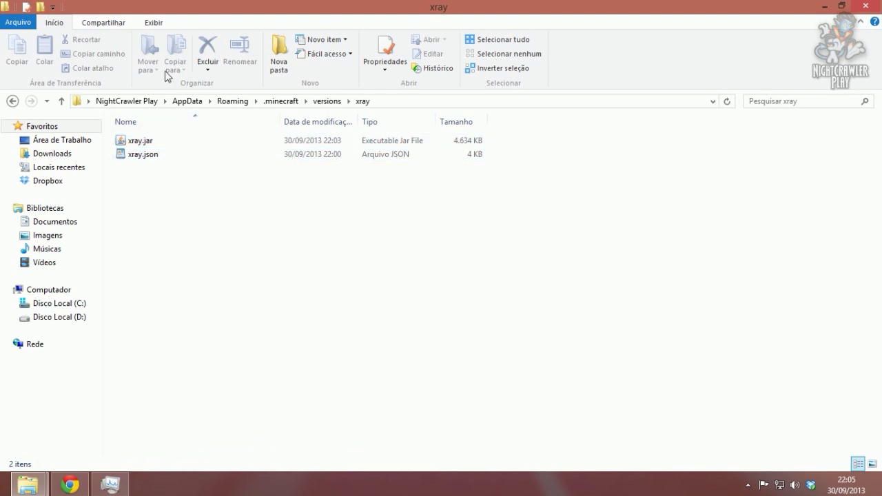
pyautogui.click(154, 23)
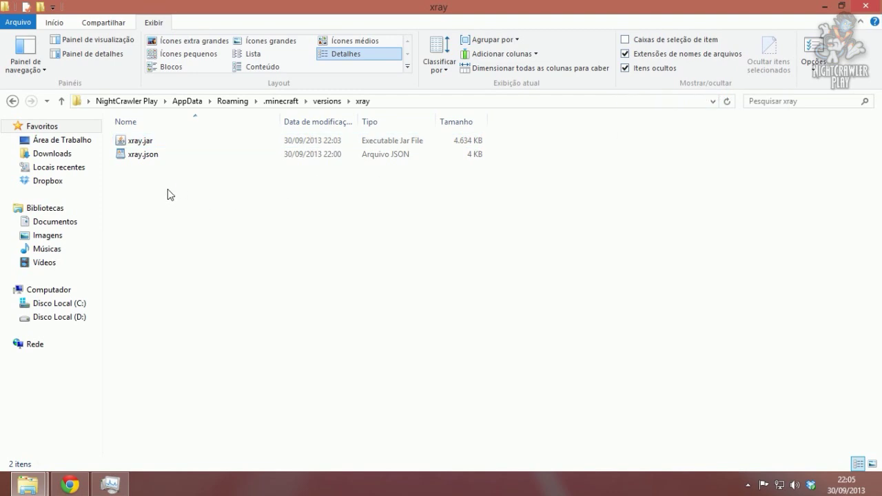
# Step: View the contents of xray.json in WordPad and close it again
pyautogui.click(144, 160)
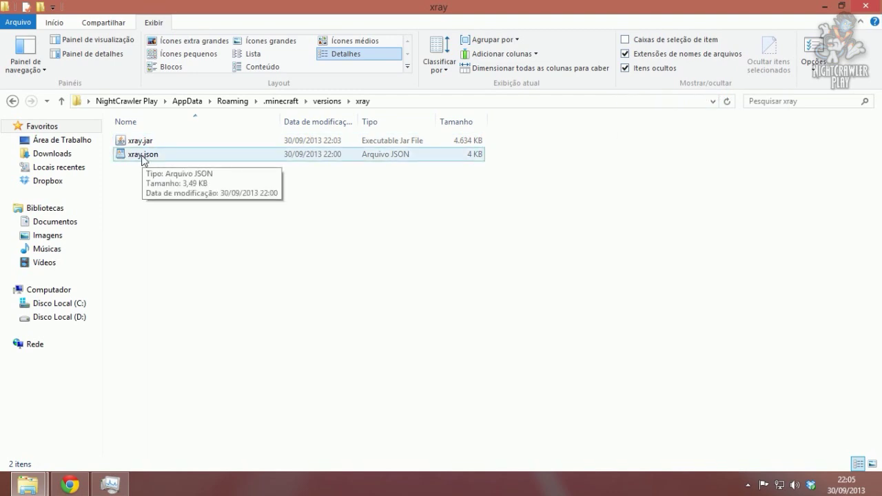
pyautogui.rightClick(142, 157)
pyautogui.moveTo(203, 184)
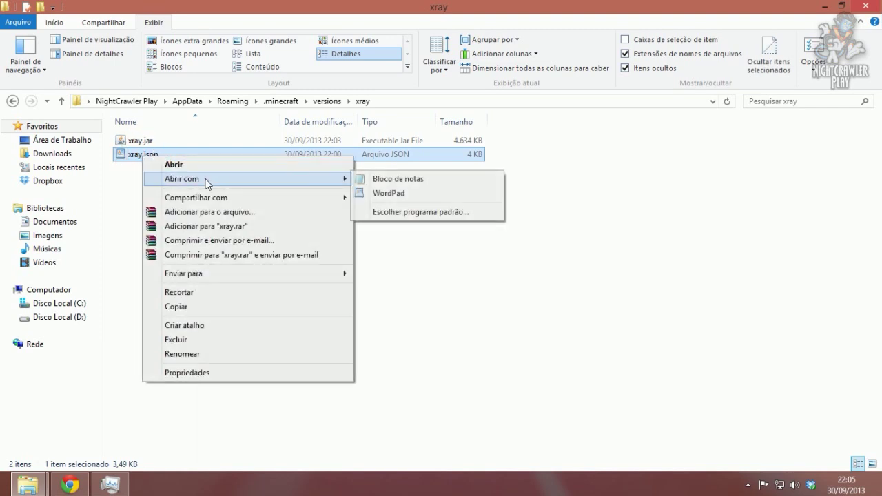
pyautogui.click(405, 198)
pyautogui.scroll(-1, 381, 186)
pyautogui.scroll(1, 381, 186)
pyautogui.click(866, 6)
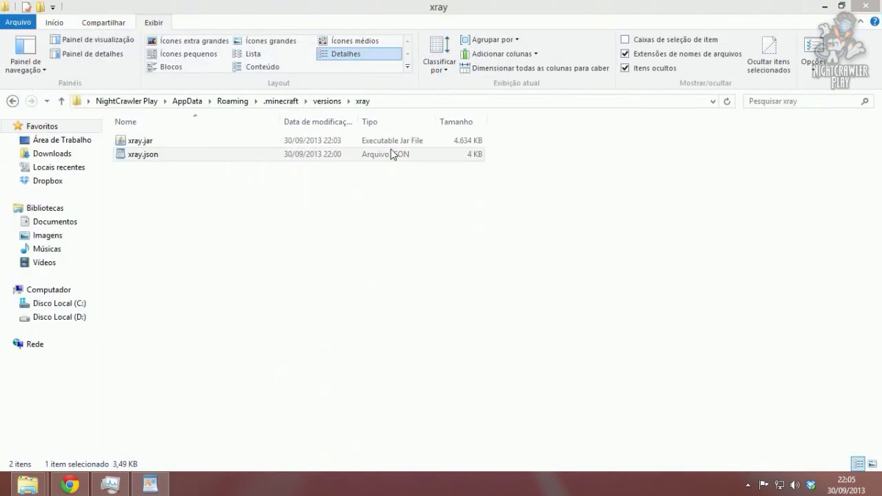
# Step: View the contents of xray.json in Notepad and close it again
pyautogui.rightClick(153, 155)
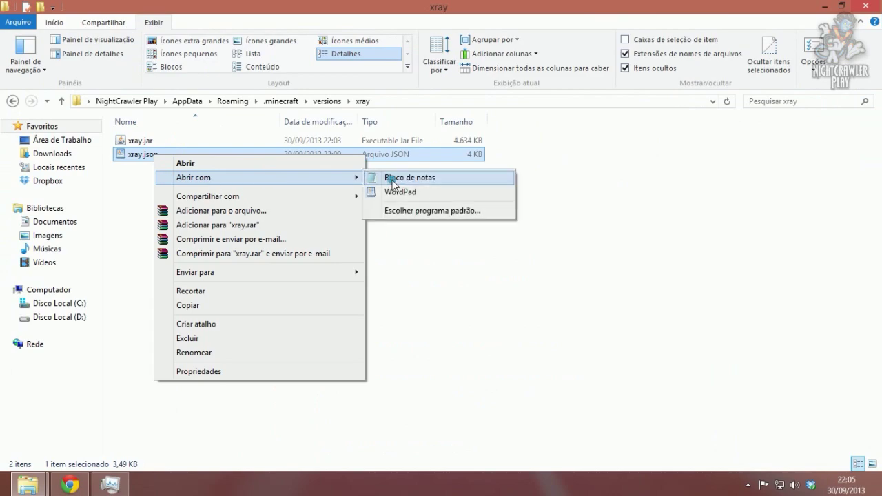
pyautogui.click(395, 179)
pyautogui.scroll(-4, 393, 179)
pyautogui.scroll(4, 392, 179)
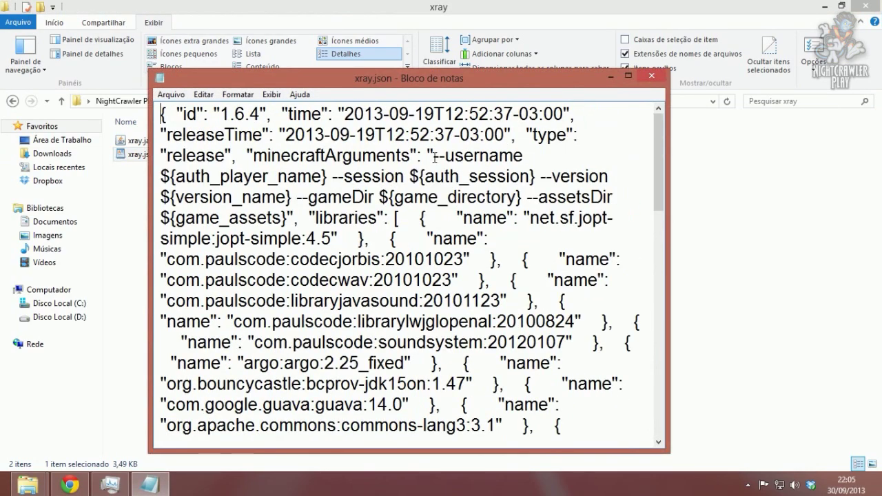
pyautogui.click(652, 80)
# Step: Open xray.json in WordPad, set its "id" value to "xray", and save the file on closing
pyautogui.doubleClick(141, 153)
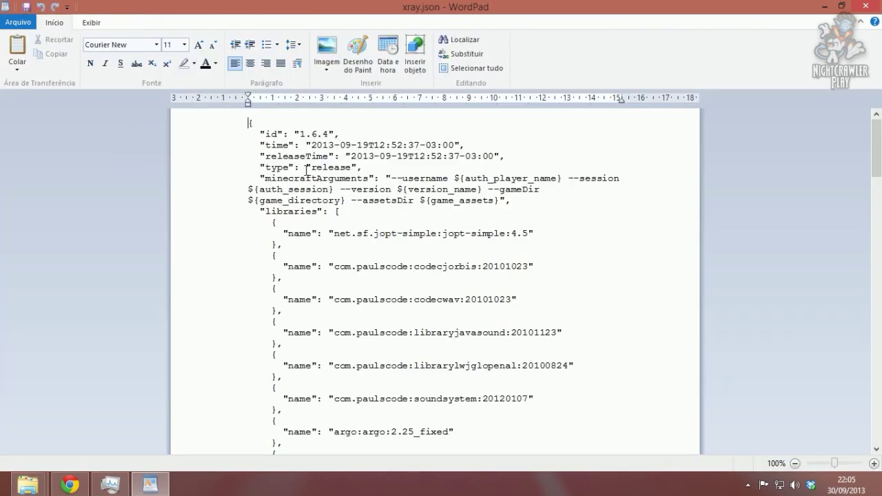
pyautogui.moveTo(298, 134); pyautogui.dragTo(326, 135)
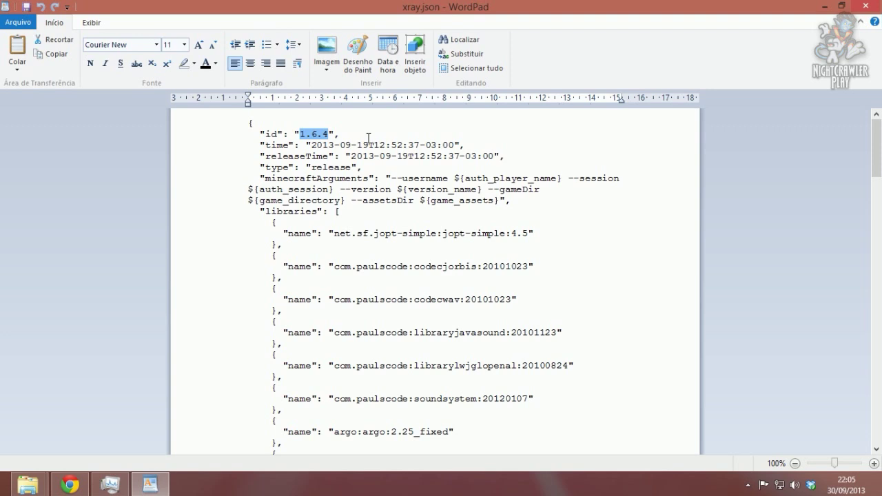
pyautogui.press('Delete')
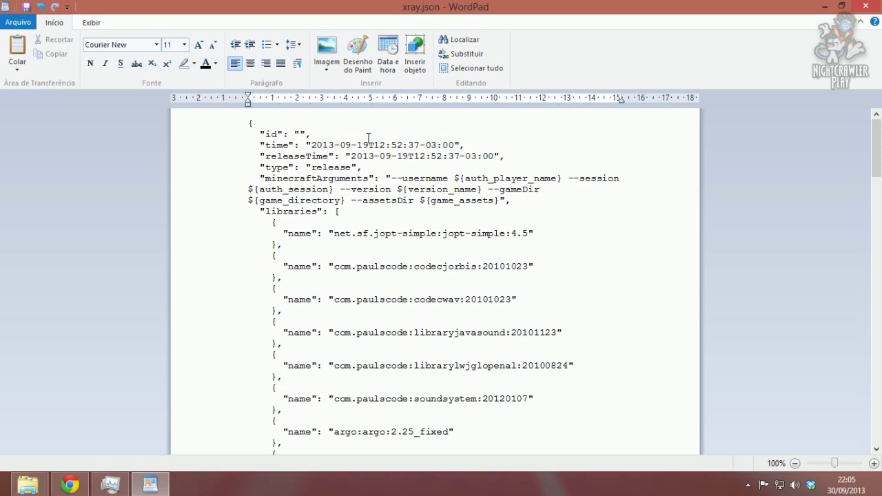
pyautogui.write('xray')
pyautogui.click(866, 6)
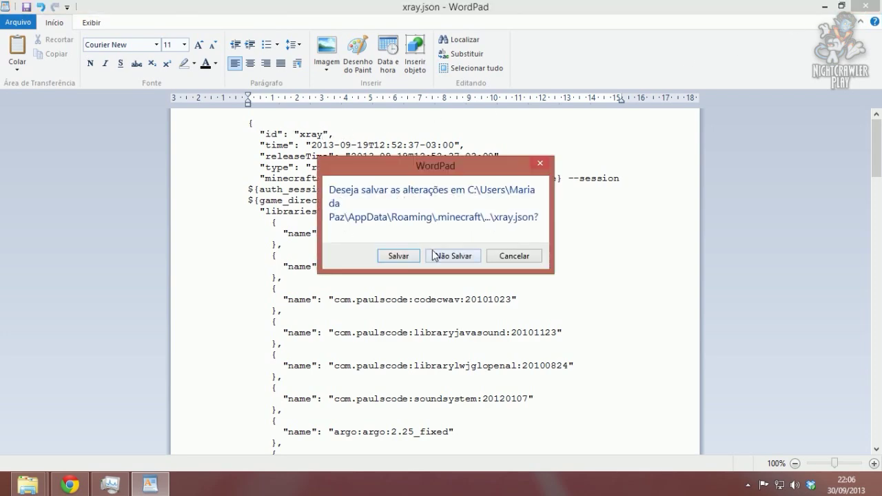
pyautogui.click(400, 256)
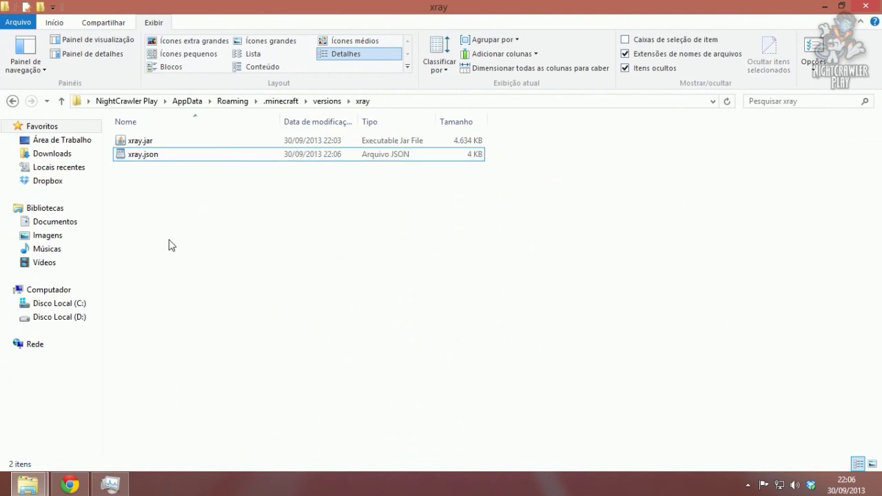
# Step: Open xray.jar with WinRAR, dismiss the licence reminder, and move the archive window aside
pyautogui.moveTo(146, 191); pyautogui.dragTo(141, 142)
pyautogui.rightClick(133, 140)
pyautogui.moveTo(178, 165)
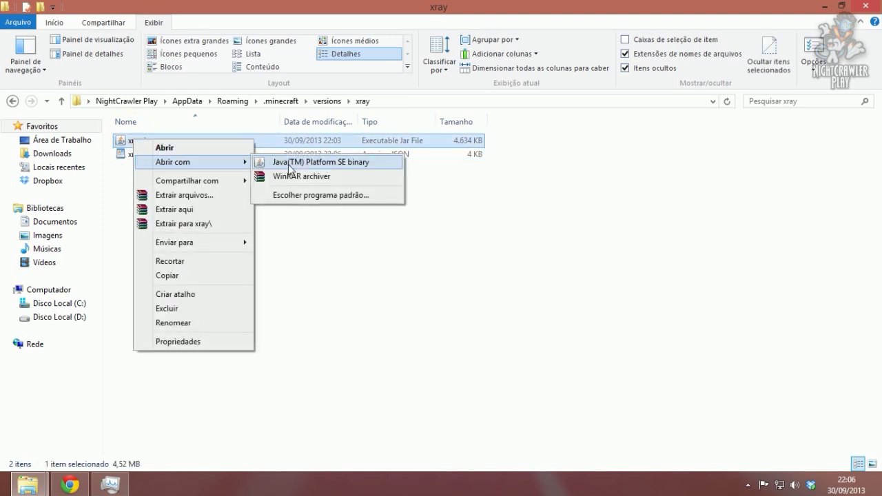
pyautogui.click(288, 176)
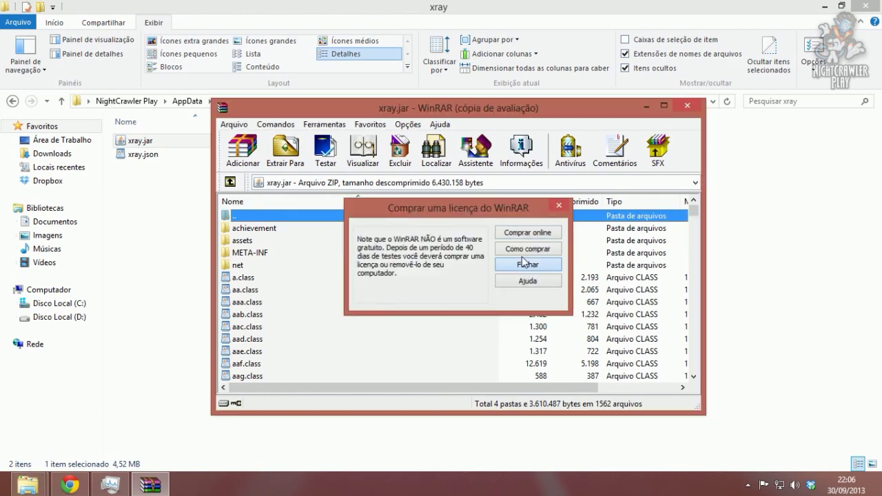
pyautogui.click(522, 264)
pyautogui.moveTo(454, 107); pyautogui.dragTo(617, 79)
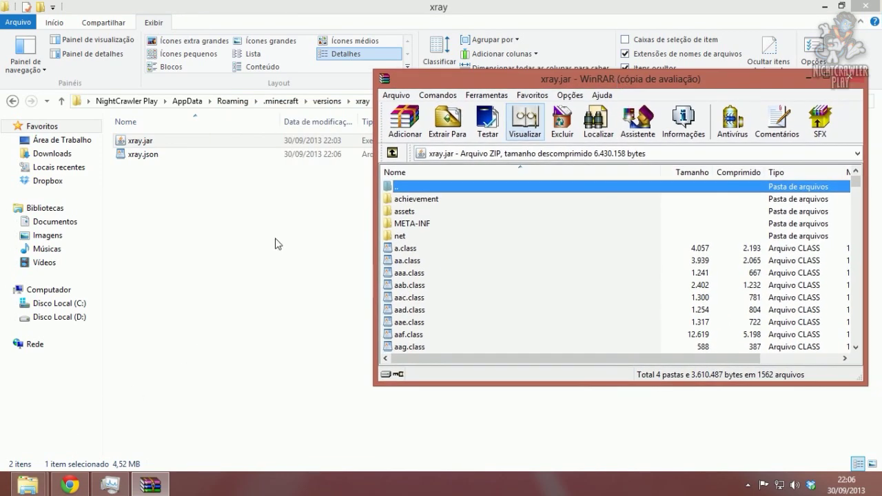
# Step: Open [1.6.4]X-RayMod_v043.zip from the "Como instalar X-Ray Mod" folder in WinRAR, dismissing the licence reminder
pyautogui.click(27, 486)
pyautogui.click(128, 408)
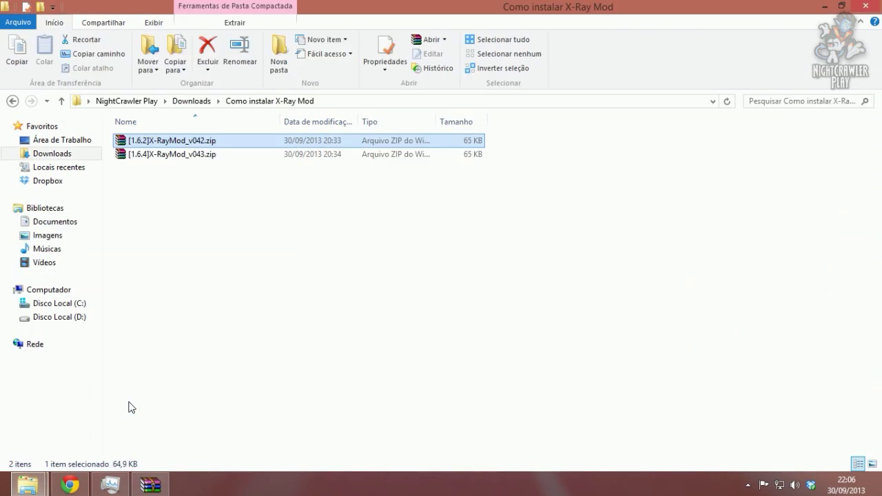
pyautogui.doubleClick(187, 154)
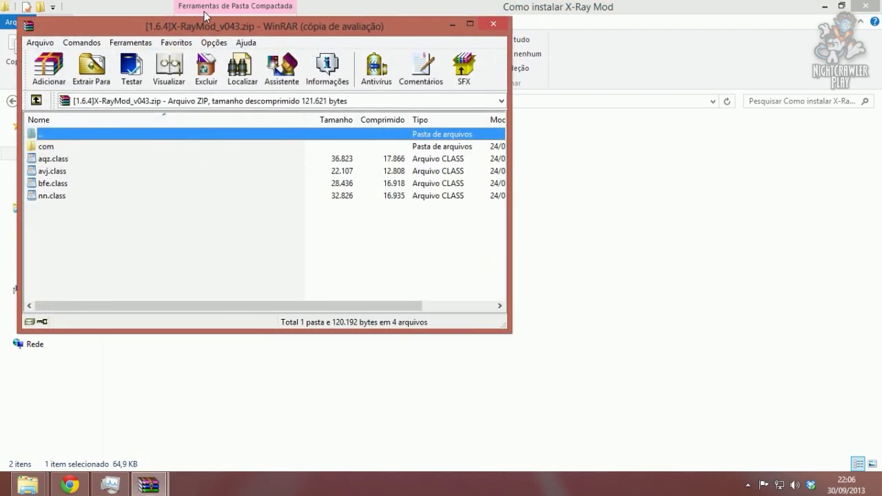
pyautogui.click(337, 182)
pyautogui.moveTo(261, 36); pyautogui.dragTo(259, 120)
# Step: Place the xray.jar window beside the mod archive and add all the mod's files to xray.jar, using the default archive parameters
pyautogui.moveTo(148, 484)
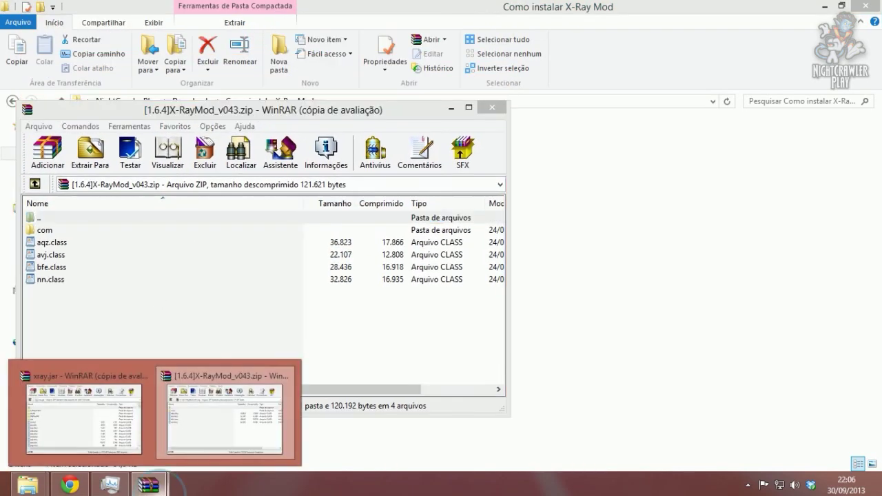
pyautogui.click(104, 441)
pyautogui.moveTo(445, 77); pyautogui.dragTo(478, 85)
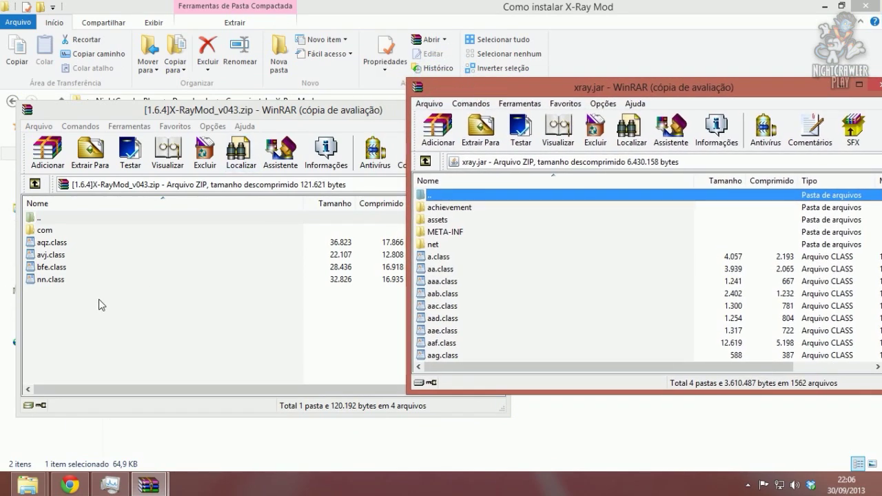
pyautogui.click(108, 269)
pyautogui.hotkey('ctrl', 'a')
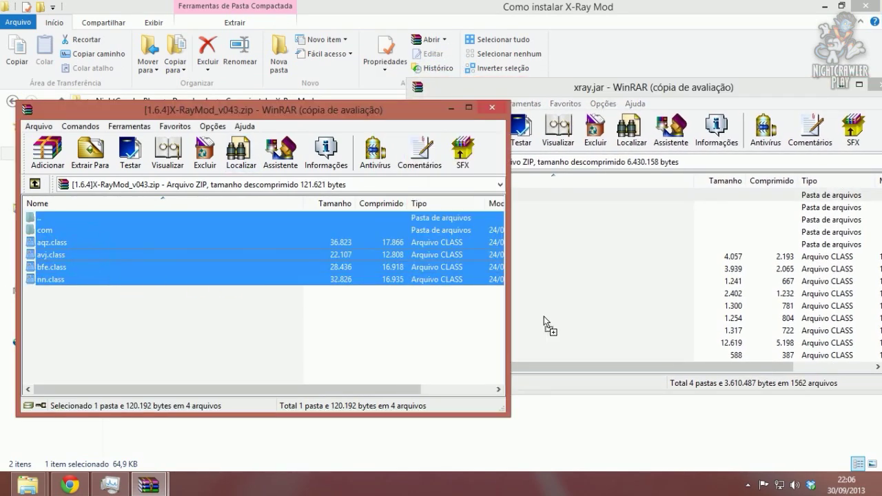
pyautogui.moveTo(541, 315); pyautogui.dragTo(572, 326)
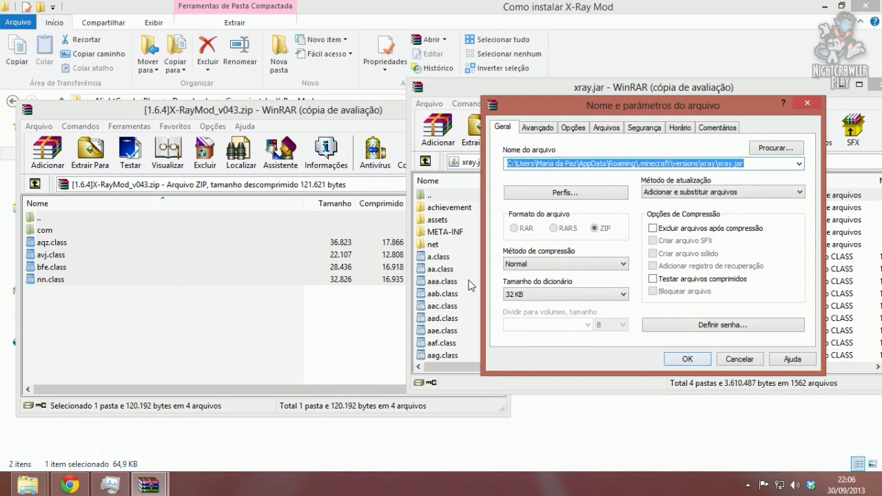
pyautogui.click(688, 358)
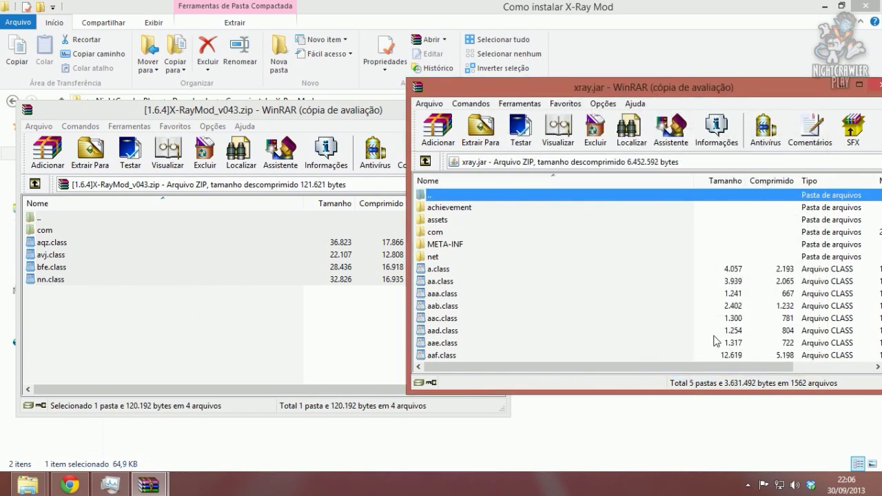
# Step: Delete the META-INF folder from xray.jar and confirm its removal
pyautogui.click(462, 245)
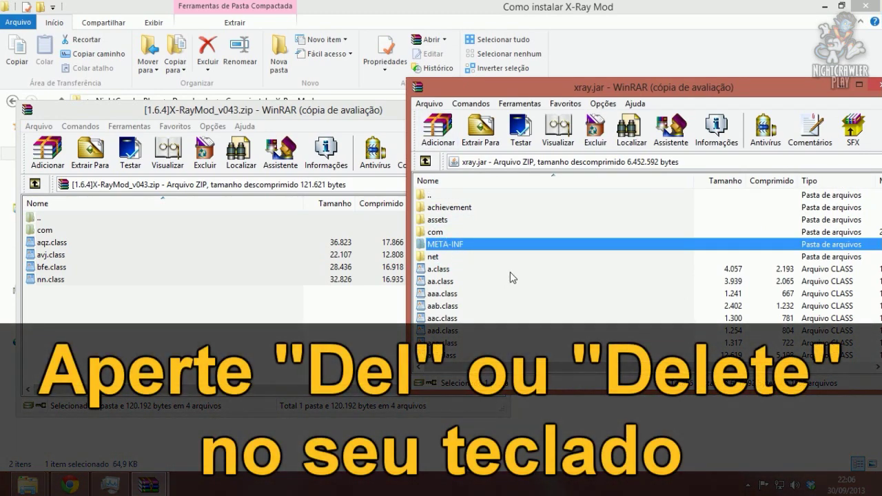
pyautogui.press('Delete')
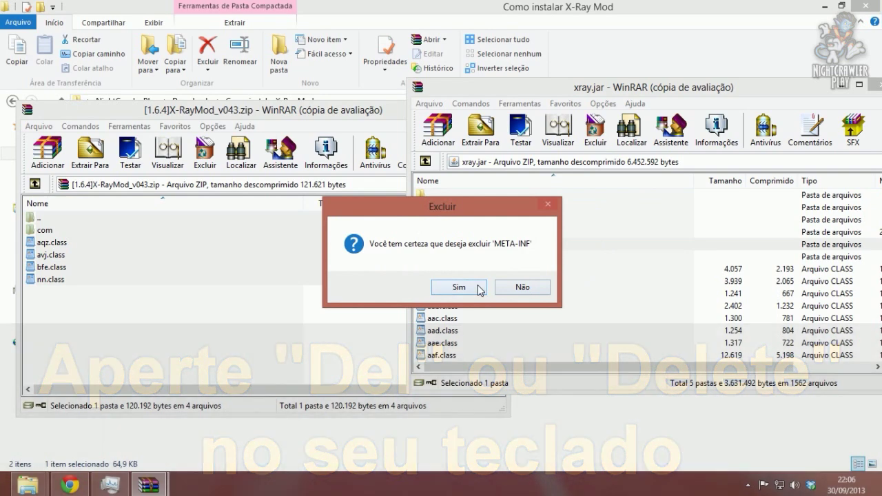
pyautogui.click(459, 286)
# Step: Close the mod archive and xray.jar, and minimize the "Como instalar X-Ray Mod" folder window
pyautogui.click(311, 107)
pyautogui.click(450, 108)
pyautogui.moveTo(617, 87); pyautogui.dragTo(442, 87)
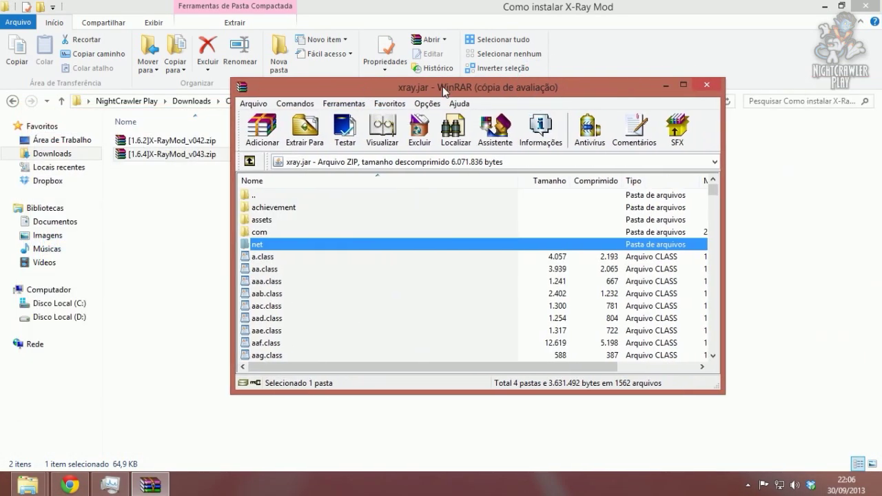
pyautogui.click(711, 83)
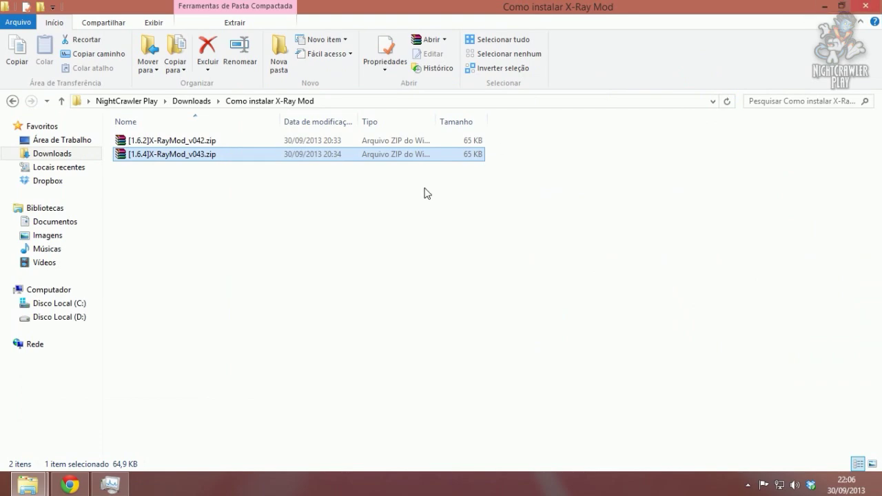
pyautogui.click(825, 7)
# Step: Open KeiNett Minecraft Launcher and save a new profile named "xray" that uses the version "release xray"
pyautogui.doubleClick(412, 423)
pyautogui.click(478, 80)
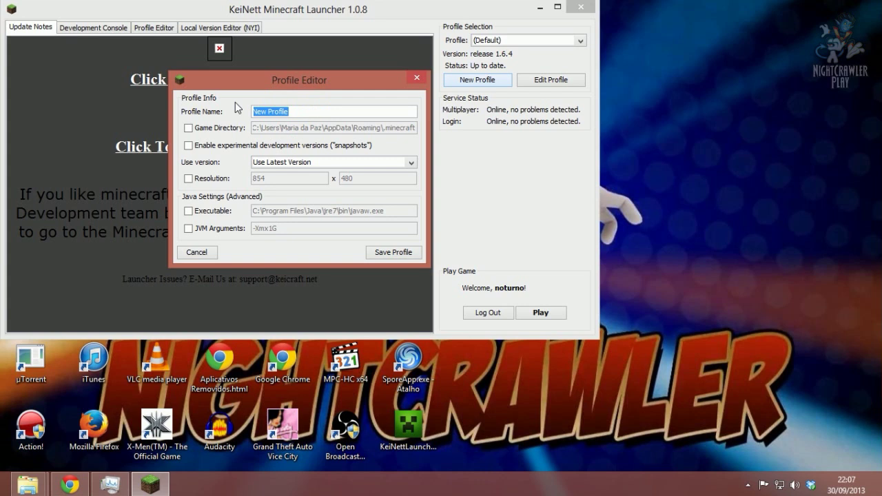
pyautogui.write('xray')
pyautogui.click(299, 163)
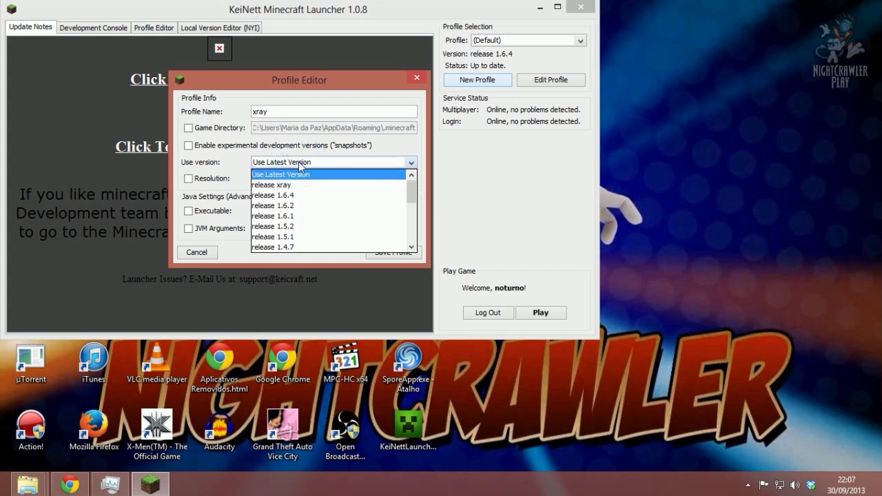
pyautogui.click(293, 186)
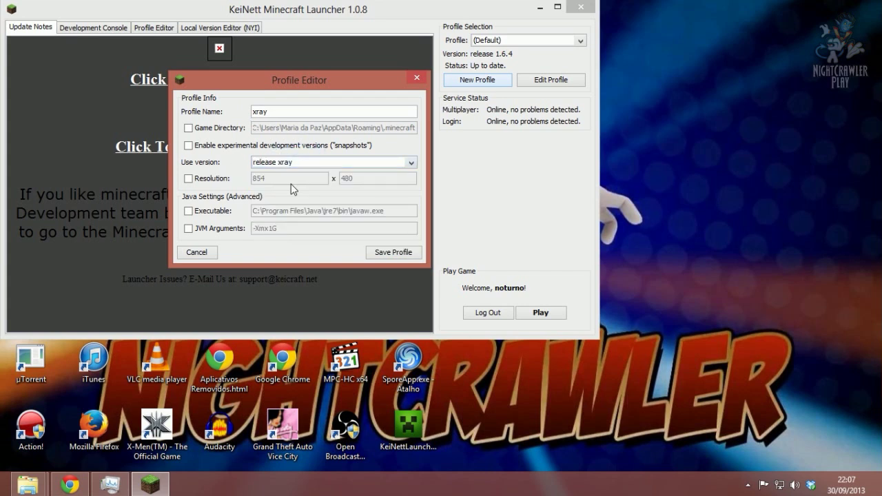
pyautogui.click(390, 254)
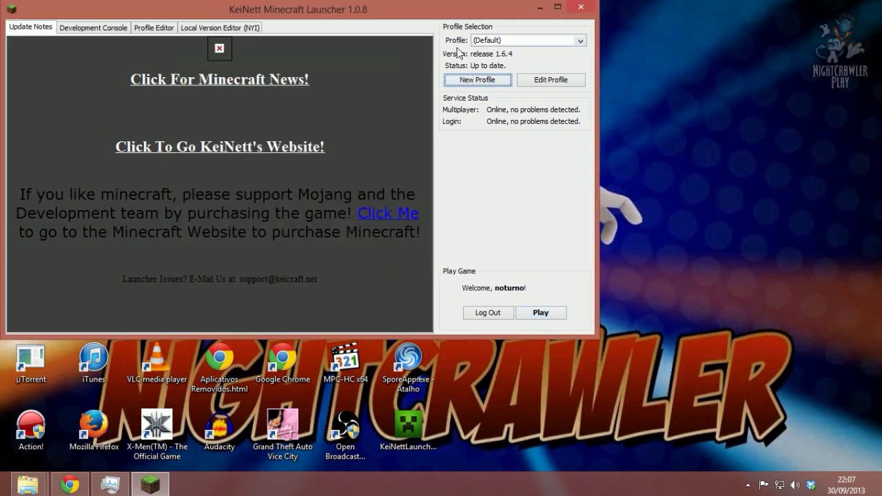
# Step: Select the xray profile in the launcher, then close the launcher and start it again
pyautogui.click(483, 42)
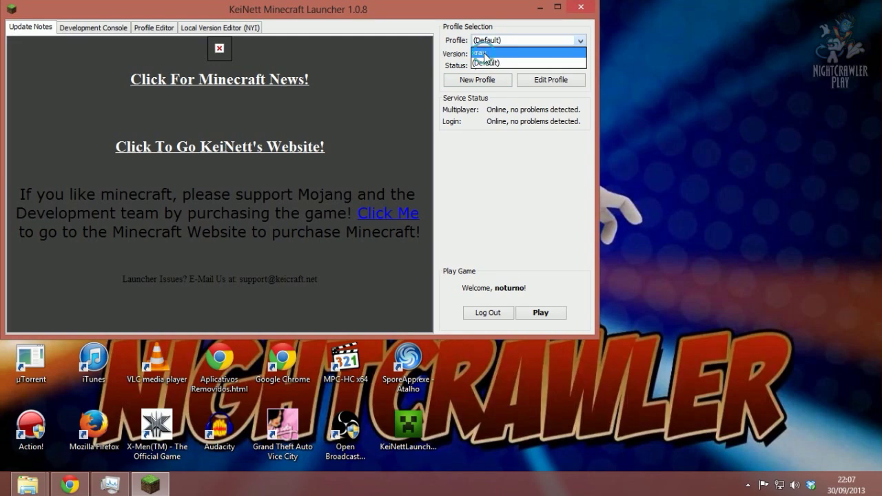
pyautogui.click(486, 54)
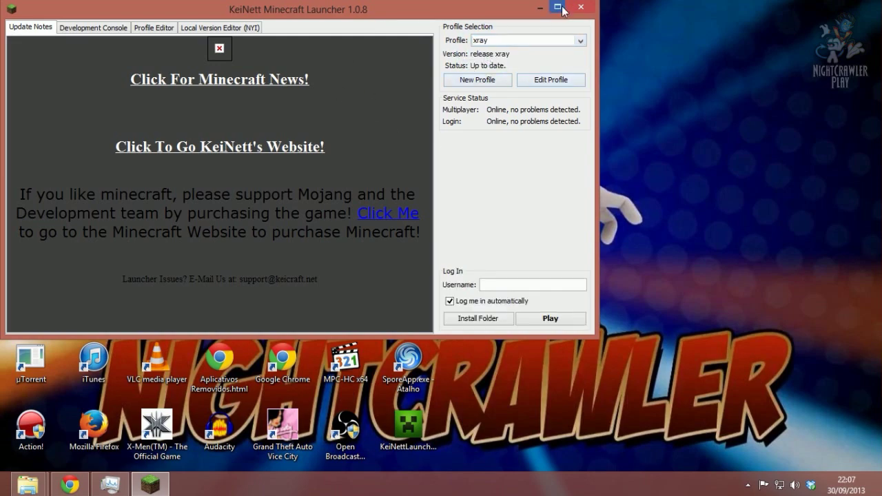
pyautogui.click(585, 10)
pyautogui.doubleClick(408, 425)
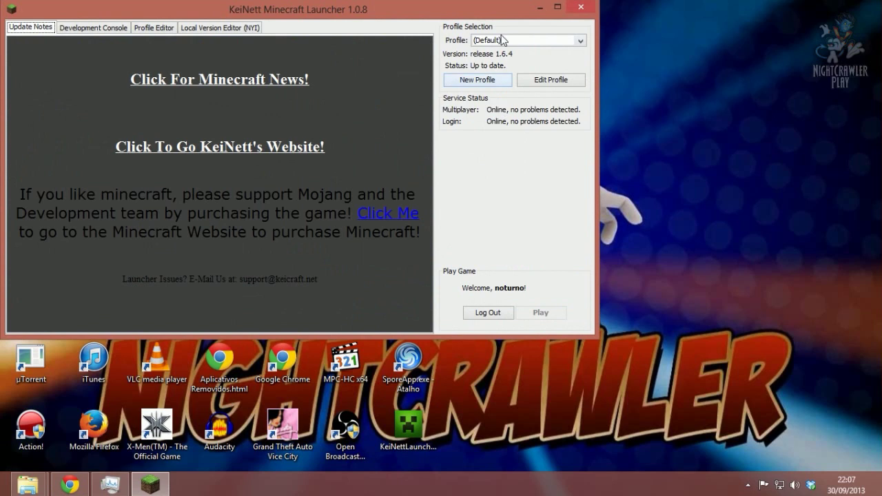
# Step: Choose the xray profile, log in with the prefilled username, and launch the game
pyautogui.click(502, 40)
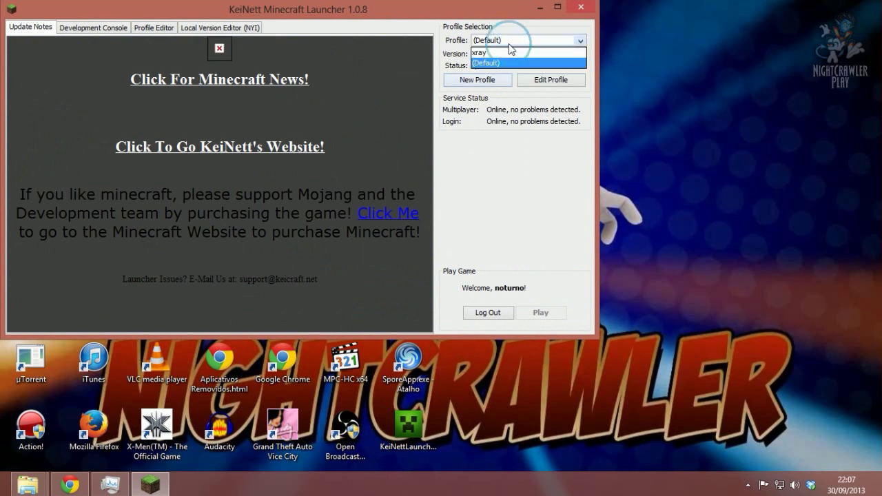
pyautogui.click(485, 53)
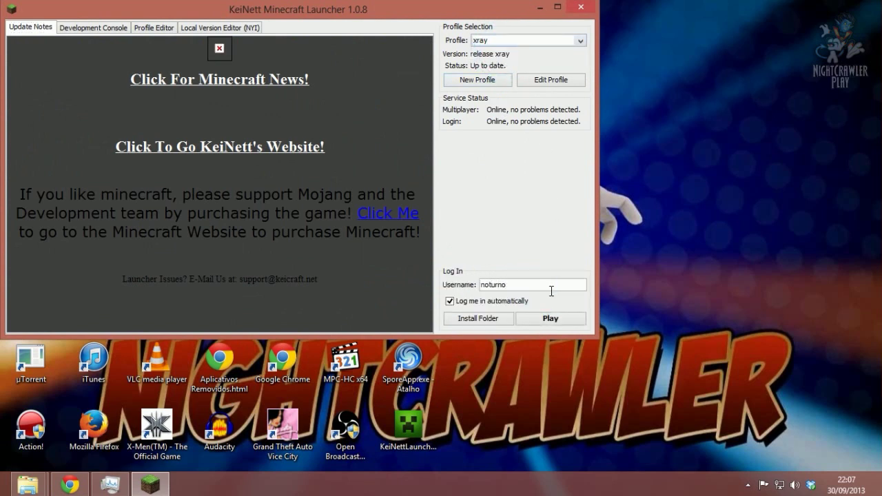
pyautogui.click(545, 323)
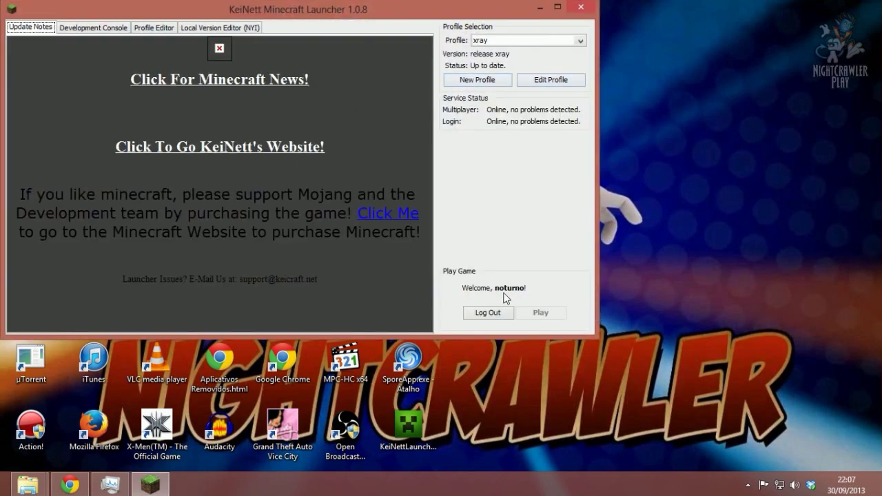
pyautogui.click(543, 313)
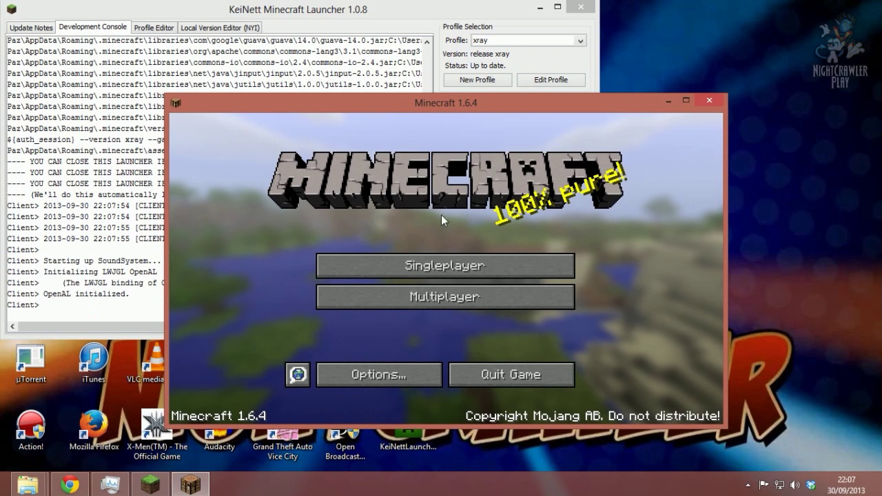
# Step: Maximize the Minecraft window and, in the game options, turn Music off and set Sound to 38%
pyautogui.click(686, 101)
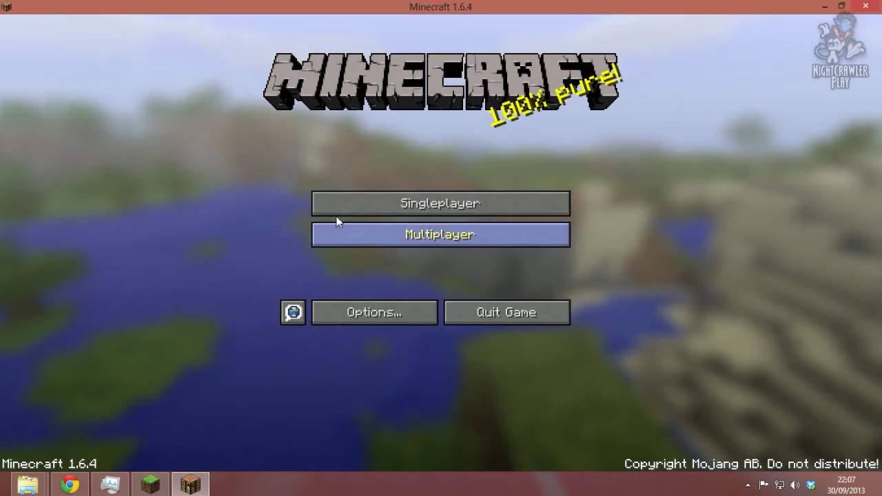
pyautogui.click(351, 204)
pyautogui.click(579, 448)
pyautogui.click(377, 314)
pyautogui.moveTo(427, 87); pyautogui.dragTo(245, 87)
pyautogui.click(525, 88)
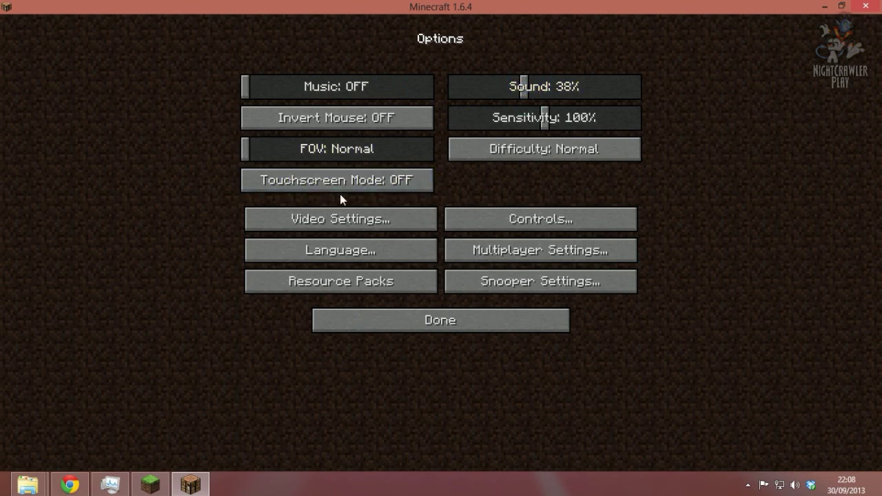
# Step: Adjust the game's video settings, including one of the sliders, and return to the title screen
pyautogui.click(340, 218)
pyautogui.click(519, 94)
pyautogui.click(338, 91)
pyautogui.click(508, 134)
pyautogui.moveTo(359, 216); pyautogui.dragTo(433, 297)
pyautogui.click(433, 320)
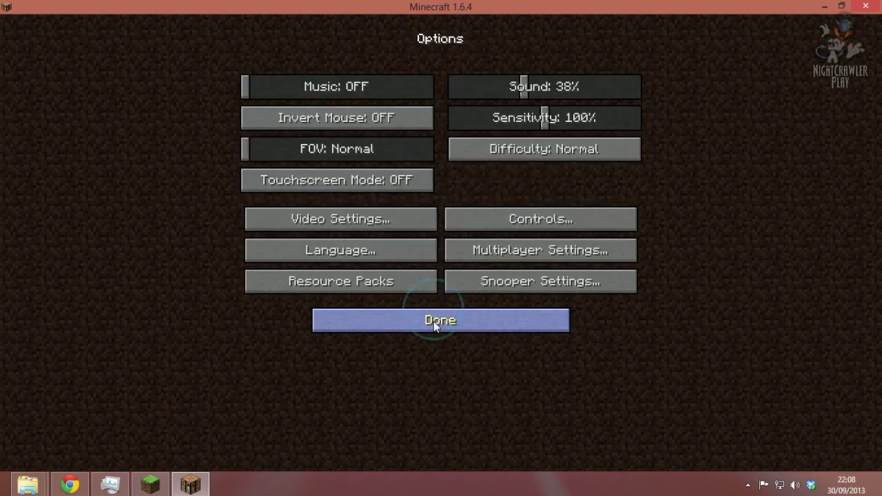
pyautogui.click(433, 321)
# Step: Create a singleplayer world named "New World" in Creative game mode
pyautogui.click(448, 204)
pyautogui.click(497, 418)
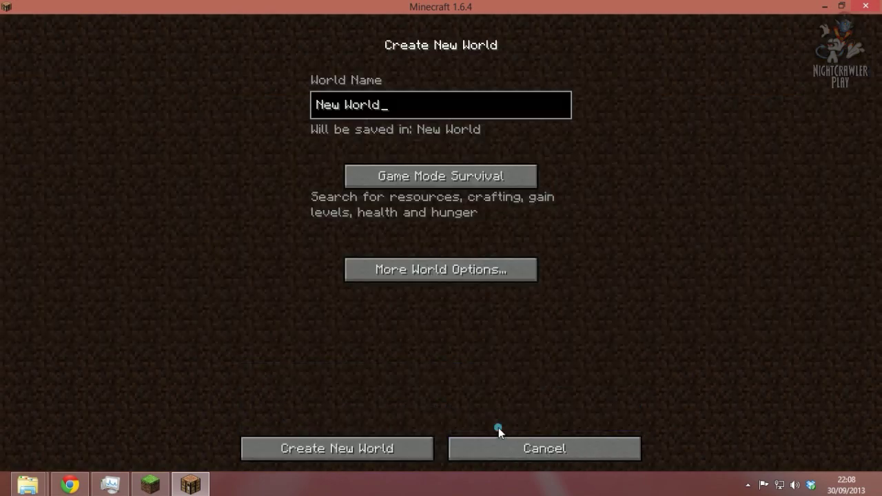
pyautogui.click(441, 176)
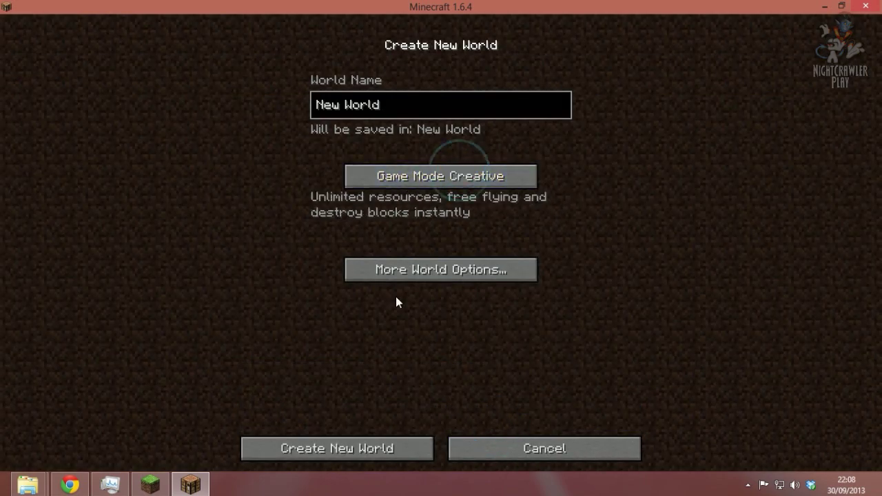
pyautogui.click(363, 437)
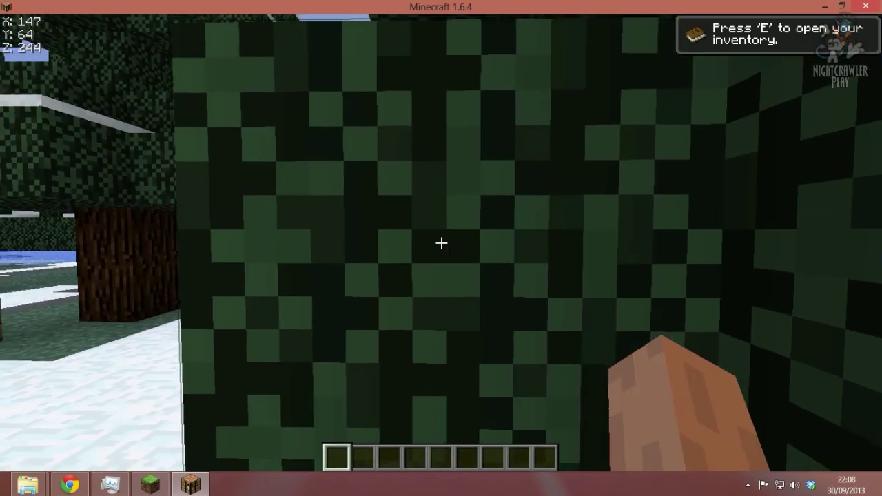
# Step: Walk a short way in the new world, pause, and check the mod's function keys on its Minecraft Forum page in Chrome
pyautogui.press('w')
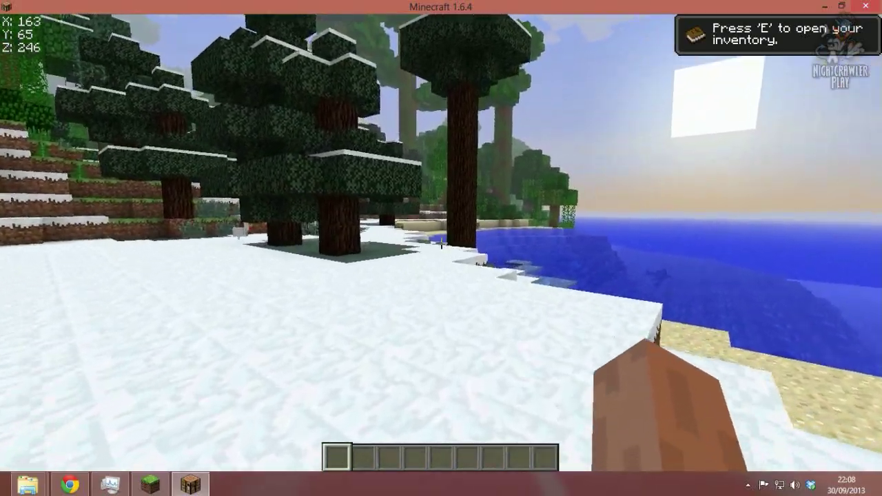
pyautogui.press('Escape')
pyautogui.click(69, 485)
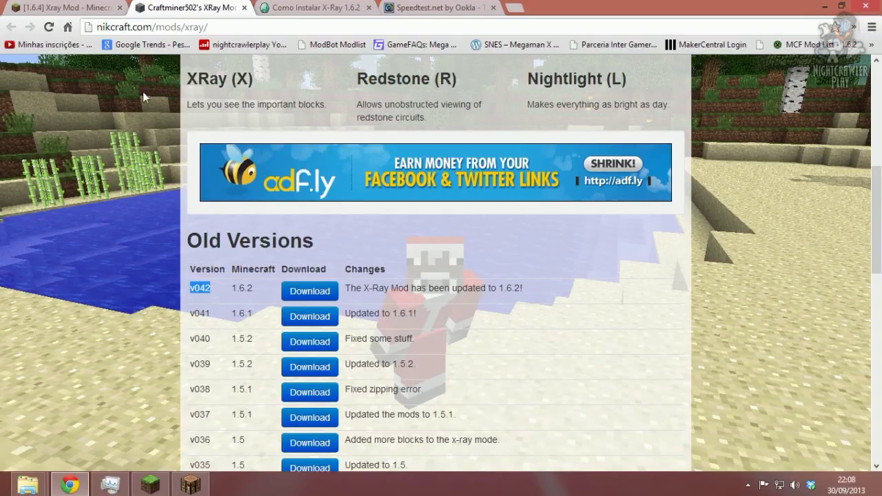
pyautogui.click(97, 7)
pyautogui.scroll(-2, 456, 239)
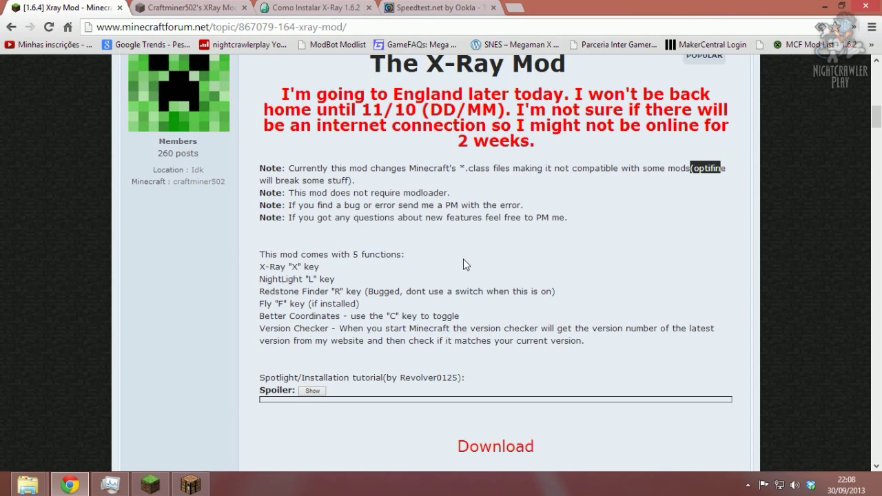
# Step: Return to Minecraft, resume the world, and move through the snowy forest with the x-ray view on
pyautogui.click(200, 487)
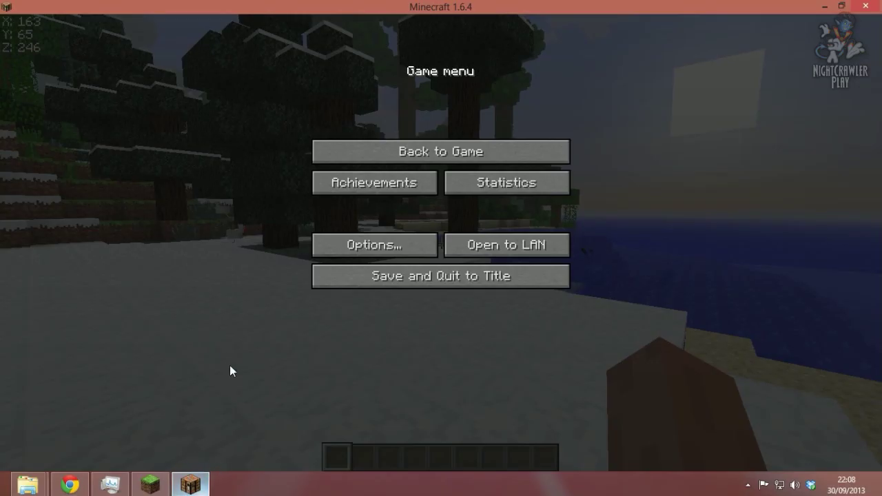
pyautogui.press('Escape')
pyautogui.press('w')
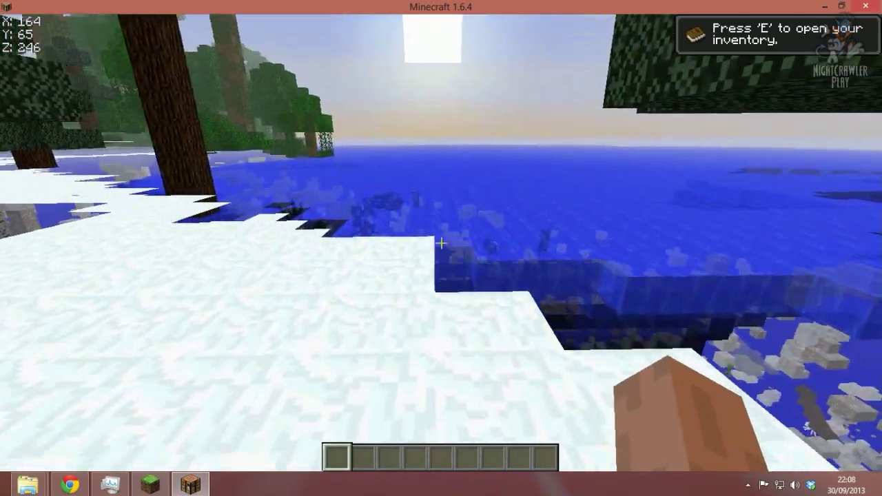
pyautogui.press('w')
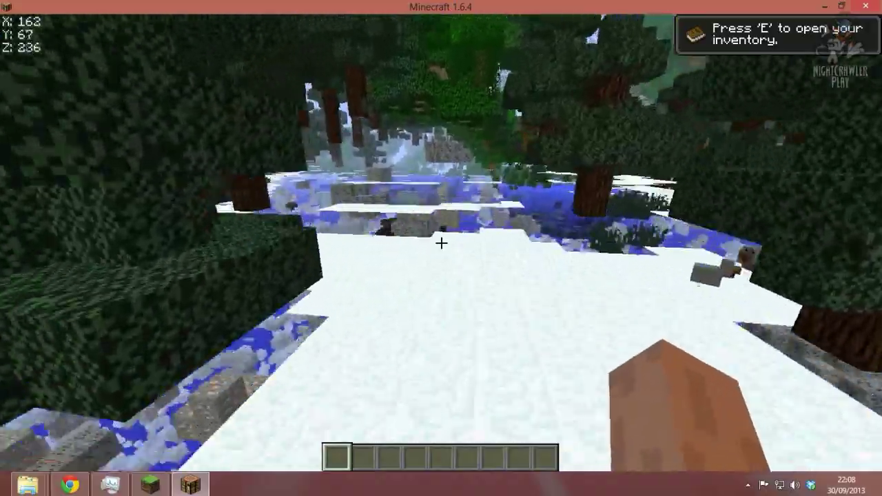
pyautogui.press('w')
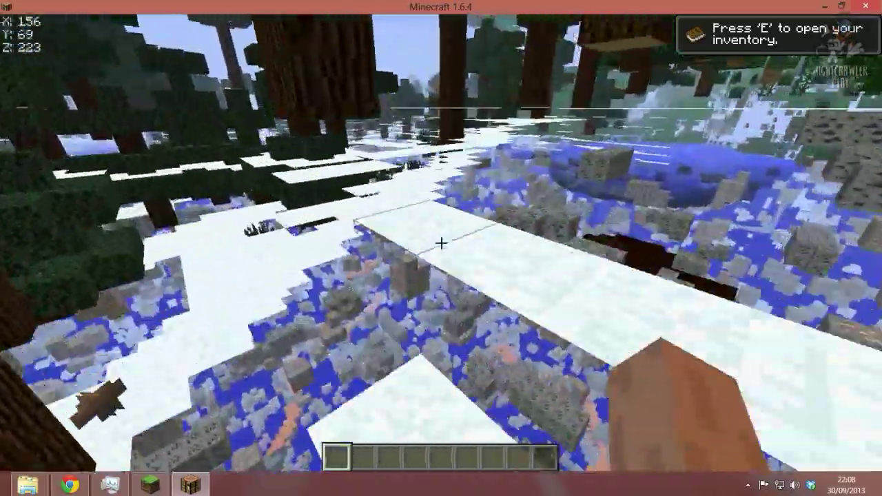
pyautogui.press('w')
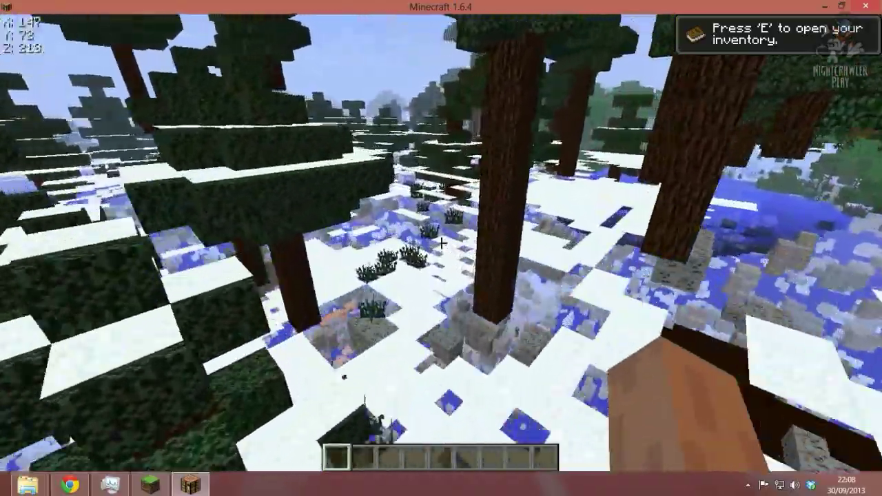
pyautogui.press('w')
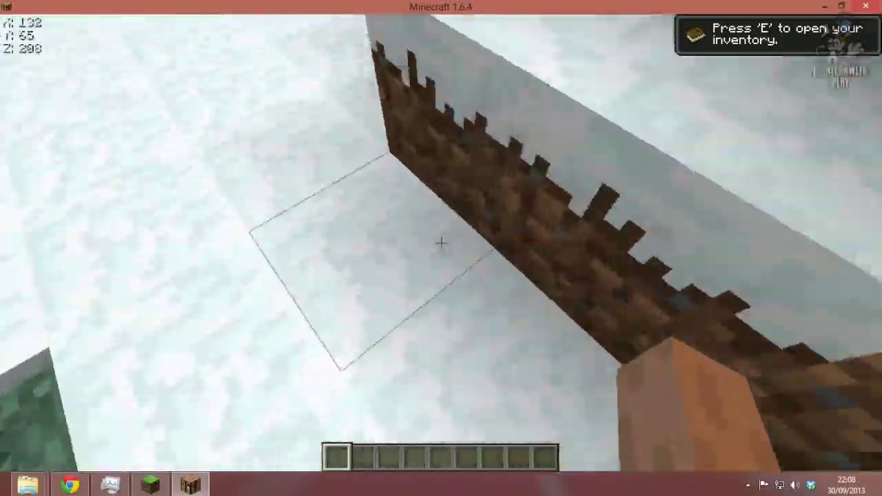
# Step: Dig down below the snow, view the underground ores with x-ray, and switch x-ray off
pyautogui.click(441, 242)
pyautogui.moveTo(441, 243); pyautogui.dragTo(441, 243)
pyautogui.press('x')
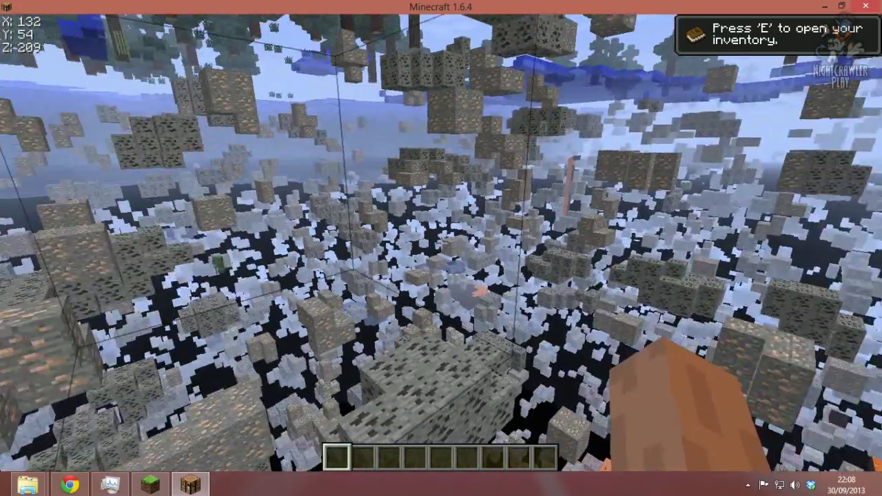
pyautogui.press('x')
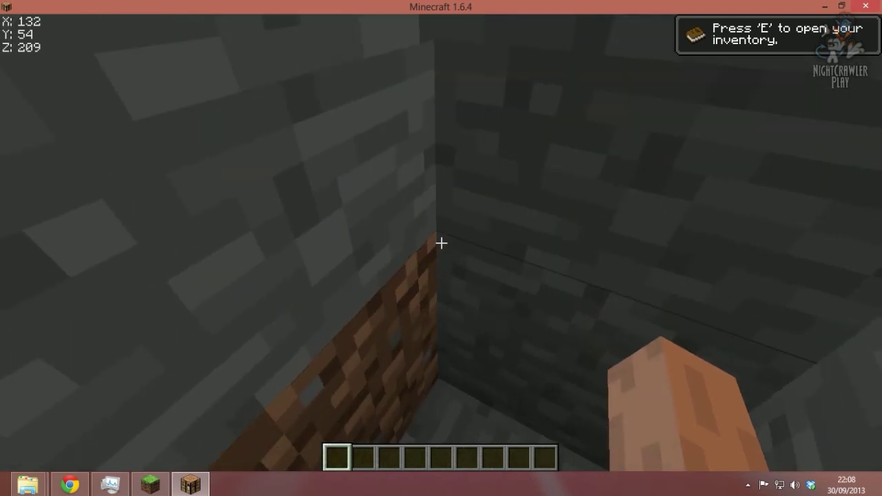
# Step: Pause the game, recheck the mod's list of function keys on the forum page, and resume playing in Minecraft
pyautogui.press('Escape')
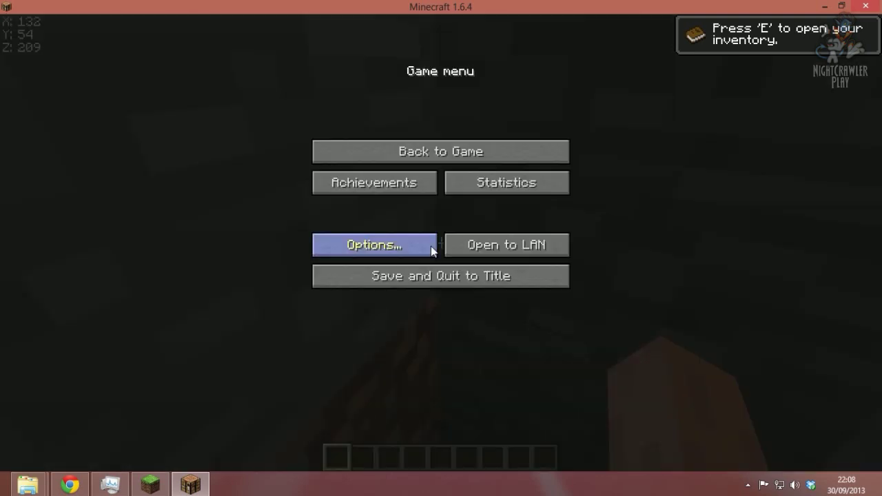
pyautogui.click(73, 486)
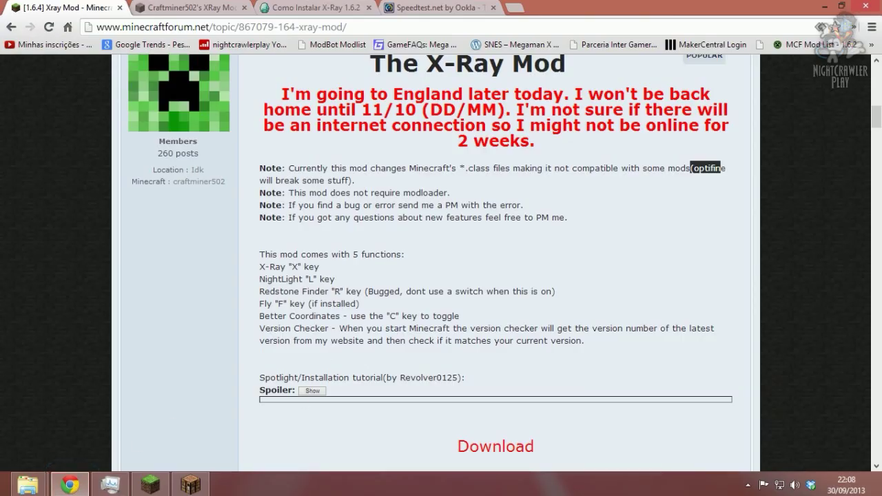
pyautogui.hotkey('alt', 'Tab')
pyautogui.press('Escape')
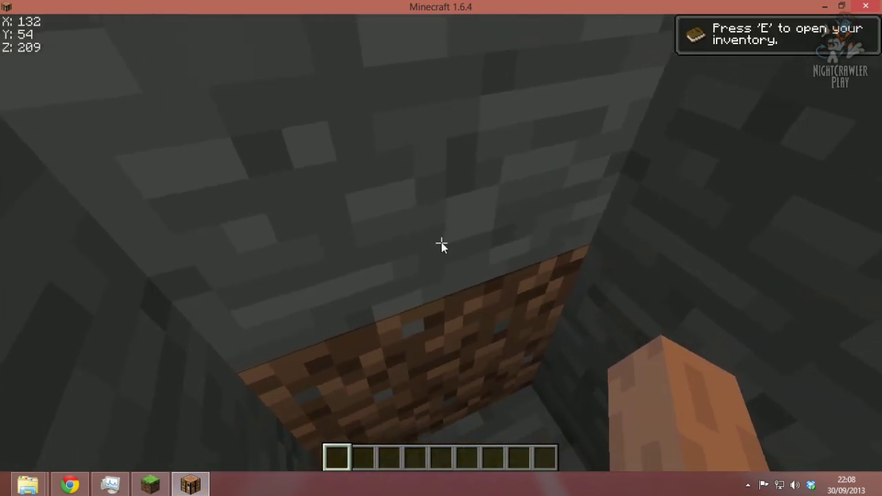
# Step: Pause the game, review the X-Ray mod's function keys on its forum page in Chrome, and resume the world in Minecraft
pyautogui.press('Escape')
pyautogui.click(69, 486)
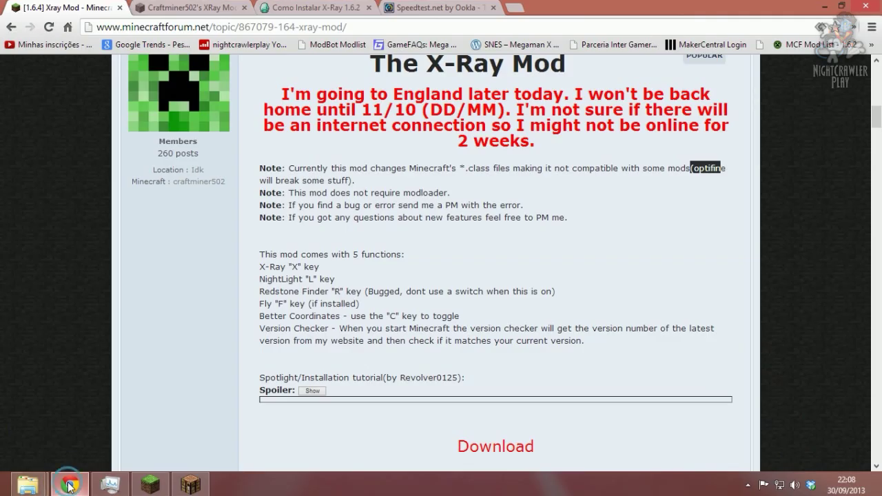
pyautogui.click(206, 486)
pyautogui.press('Escape')
# Step: Look underground with x-ray, switch x-ray off, and dig straight down through the stone below Y 54
pyautogui.press('x')
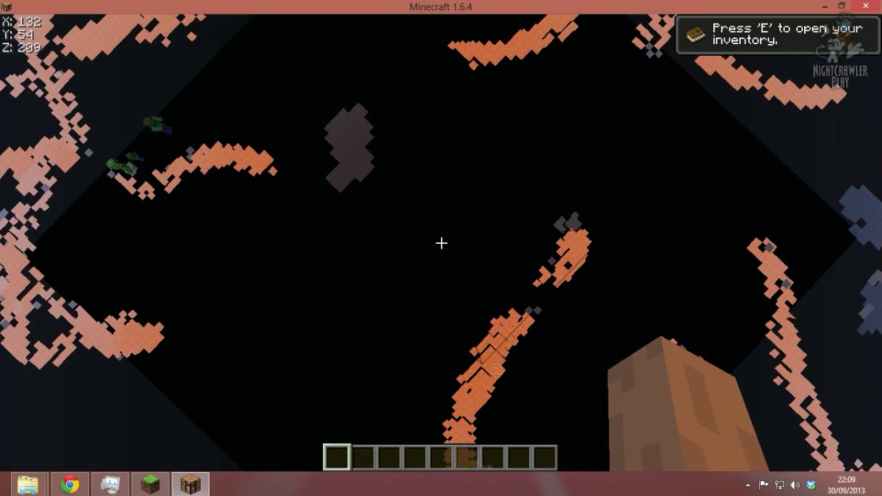
pyautogui.press('x')
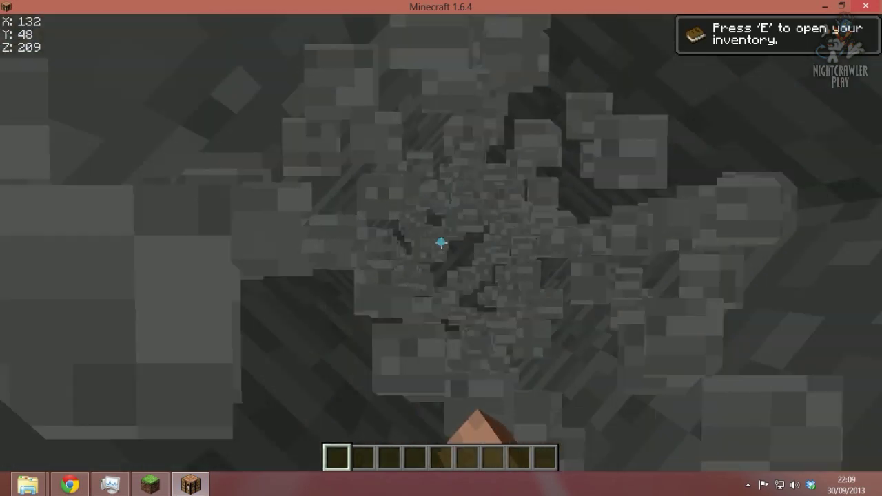
pyautogui.click(441, 243)
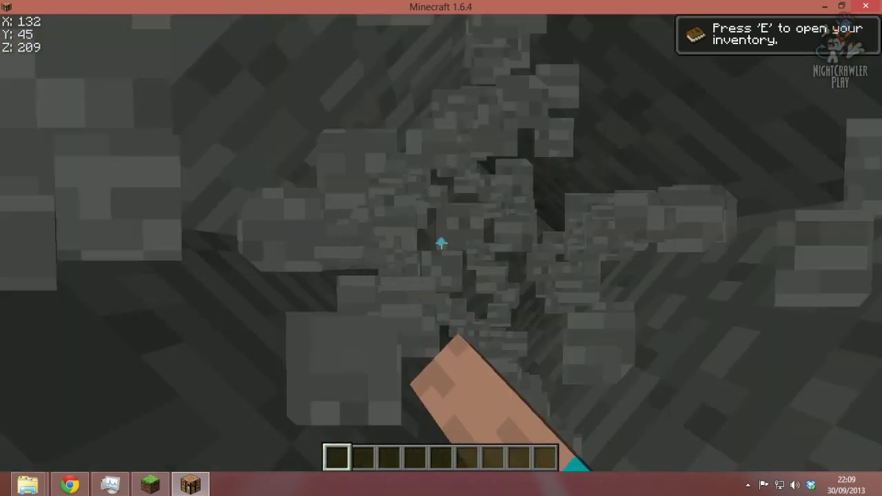
# Step: Switch x-ray on and dig down among the ores, then tunnel sideways to about X 126, Y 18
pyautogui.press('x')
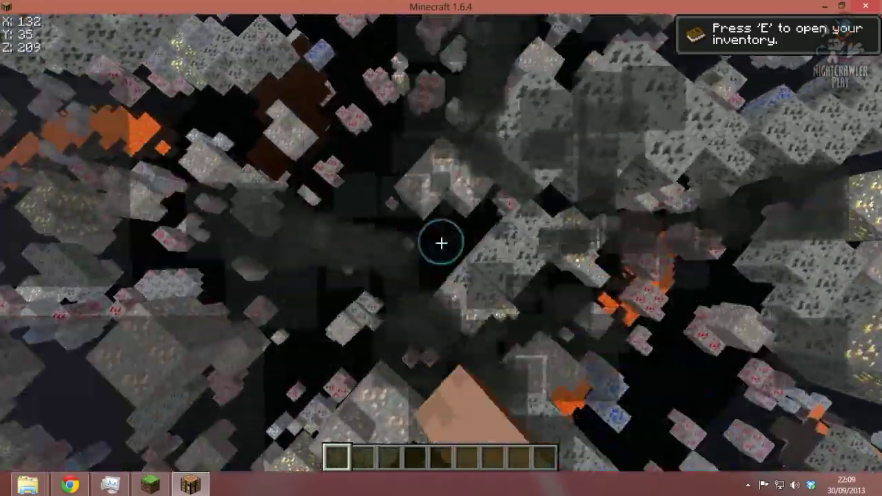
pyautogui.press('space')
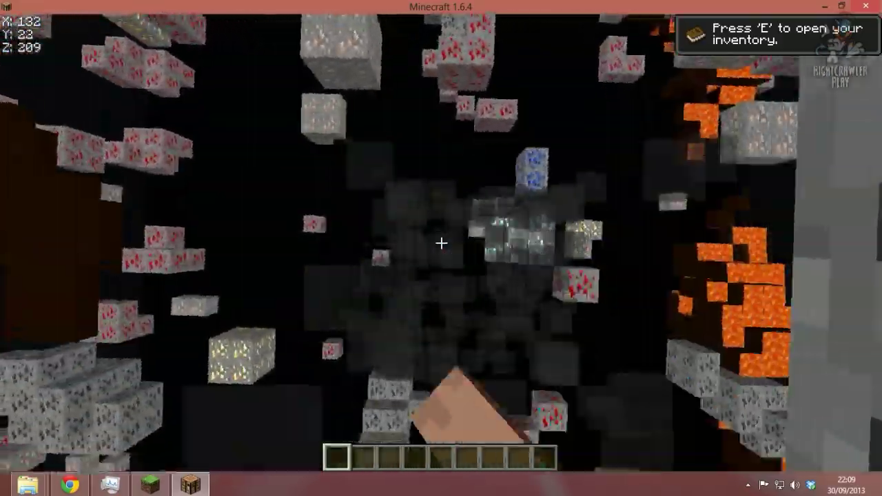
pyautogui.click(441, 243)
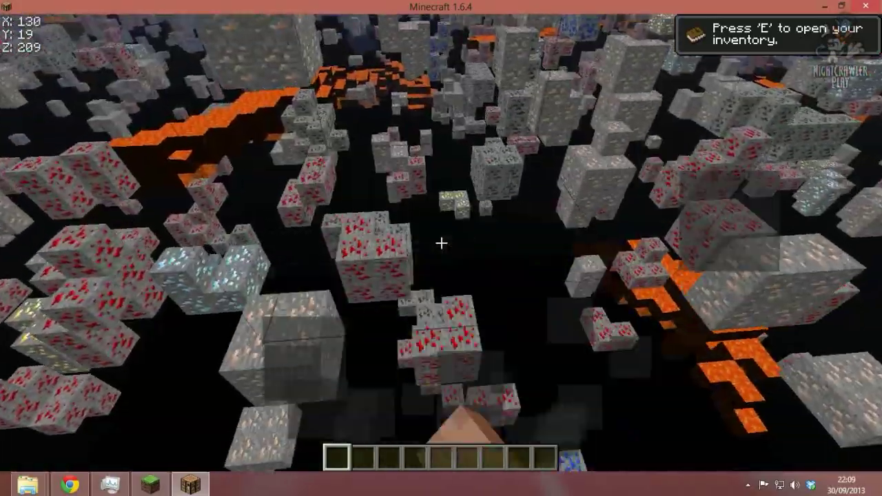
pyautogui.click(441, 243)
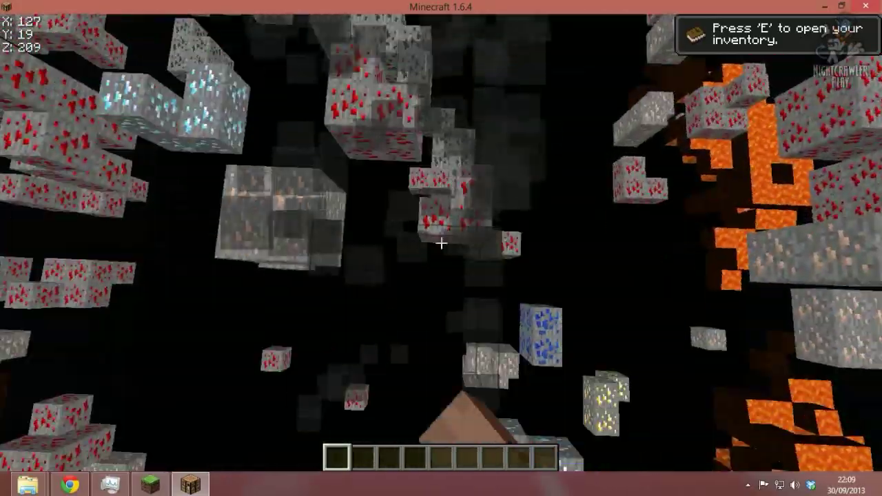
pyautogui.click(441, 242)
# Step: Compare the tunnel with x-ray off and on, dig down to about Y 10 beside the lava, and pause the game
pyautogui.press('x')
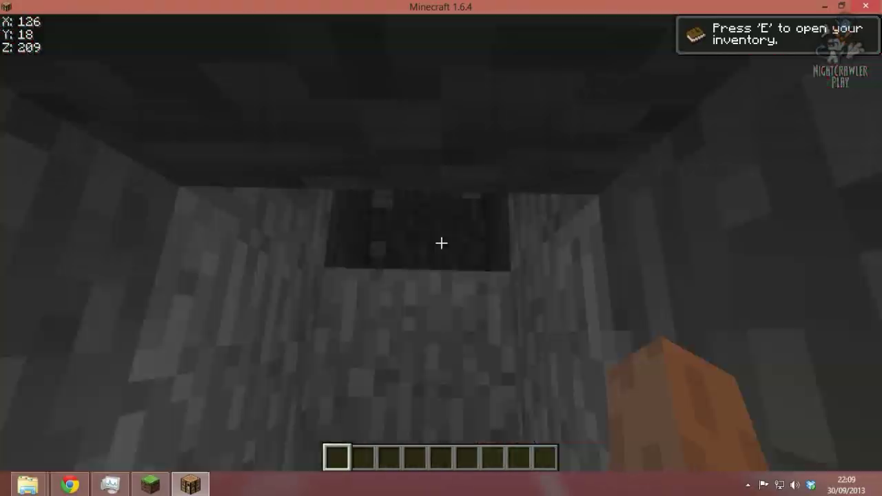
pyautogui.press('x')
pyautogui.click(441, 243)
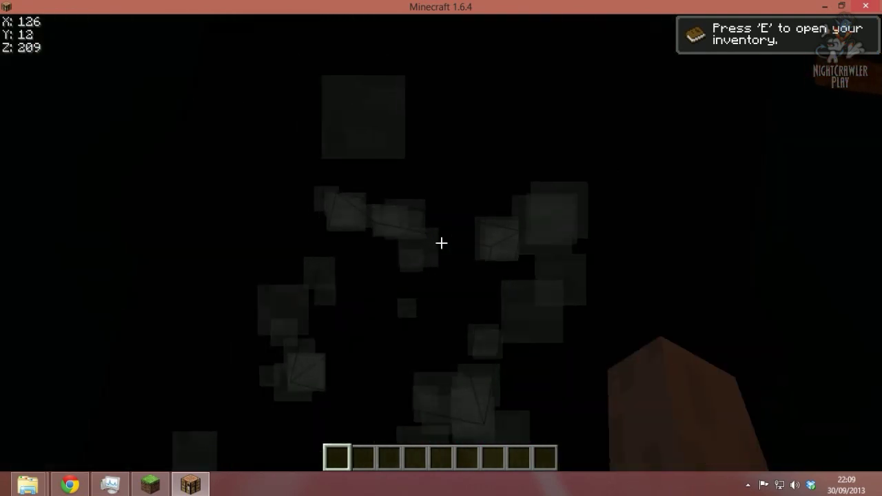
pyautogui.click(441, 242)
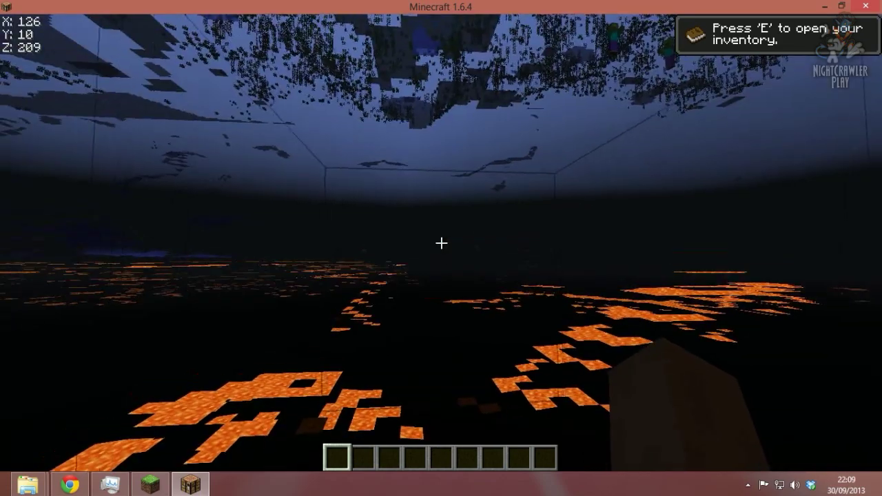
pyautogui.press('Escape')
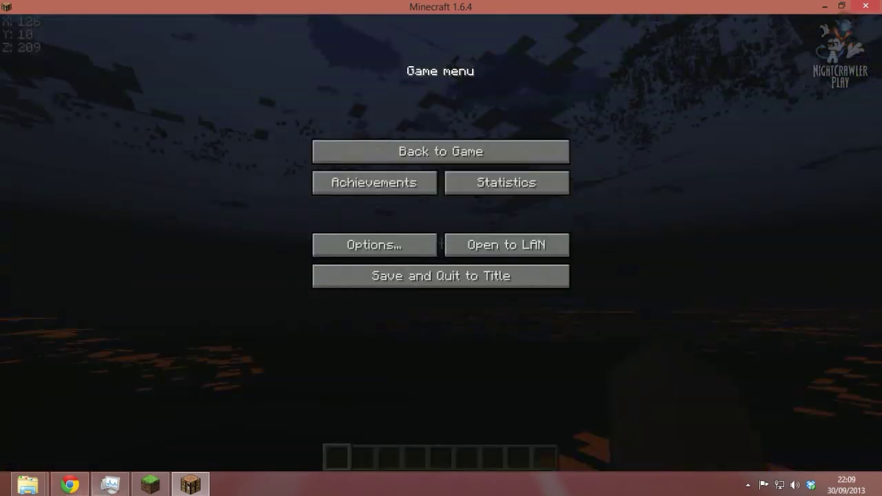